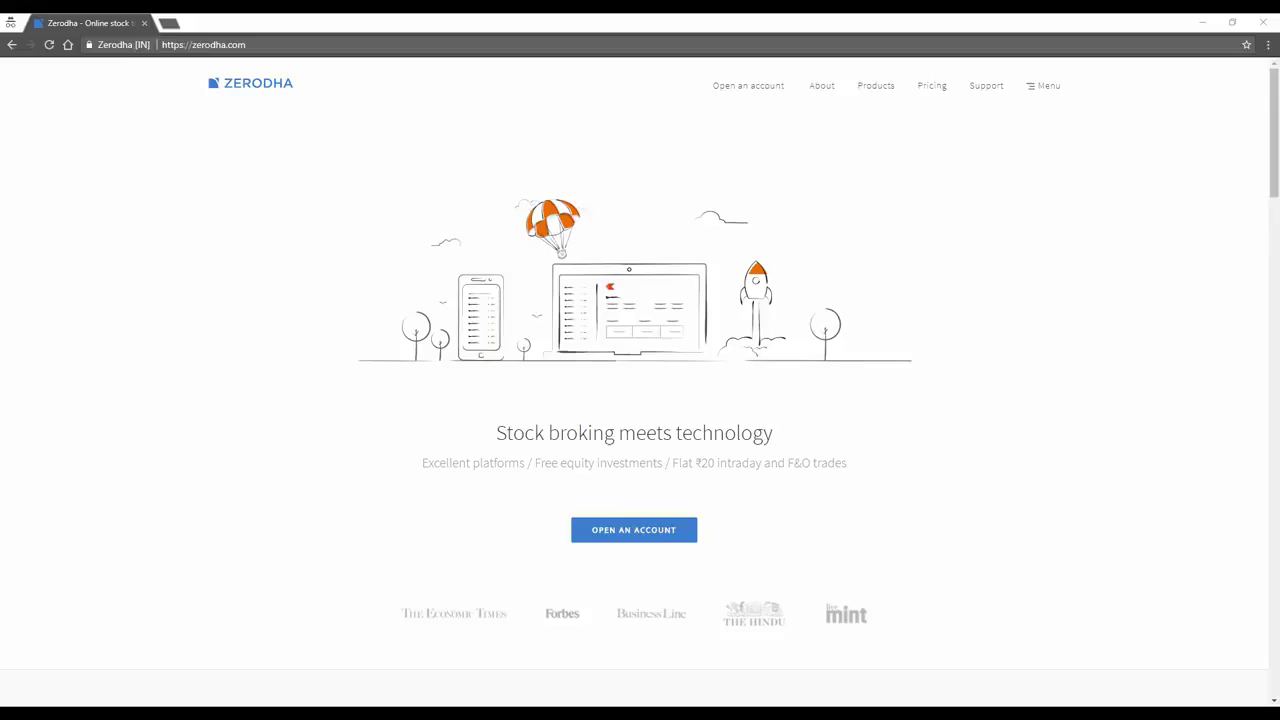
Start the online account form, enter the mobile number and e-mail, and continue to signup.
{"action": "left_click", "coordinate": [652, 537]}
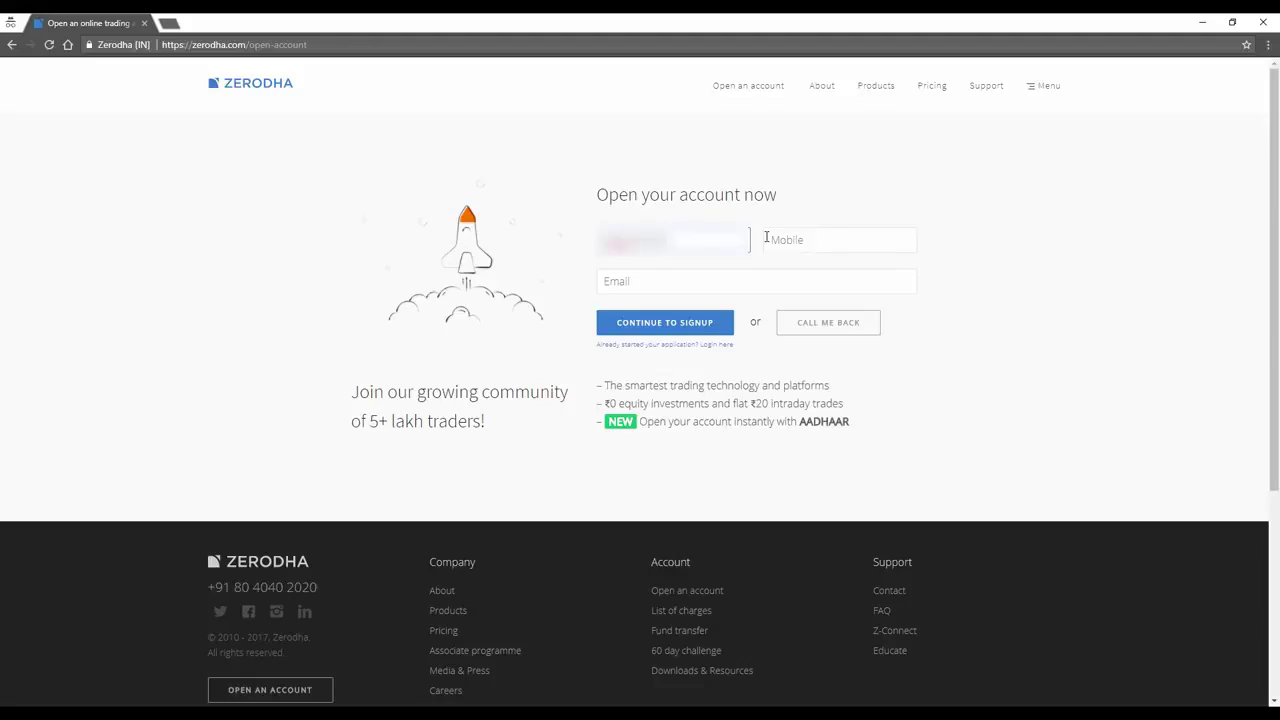
{"action": "left_click", "coordinate": [823, 241]}
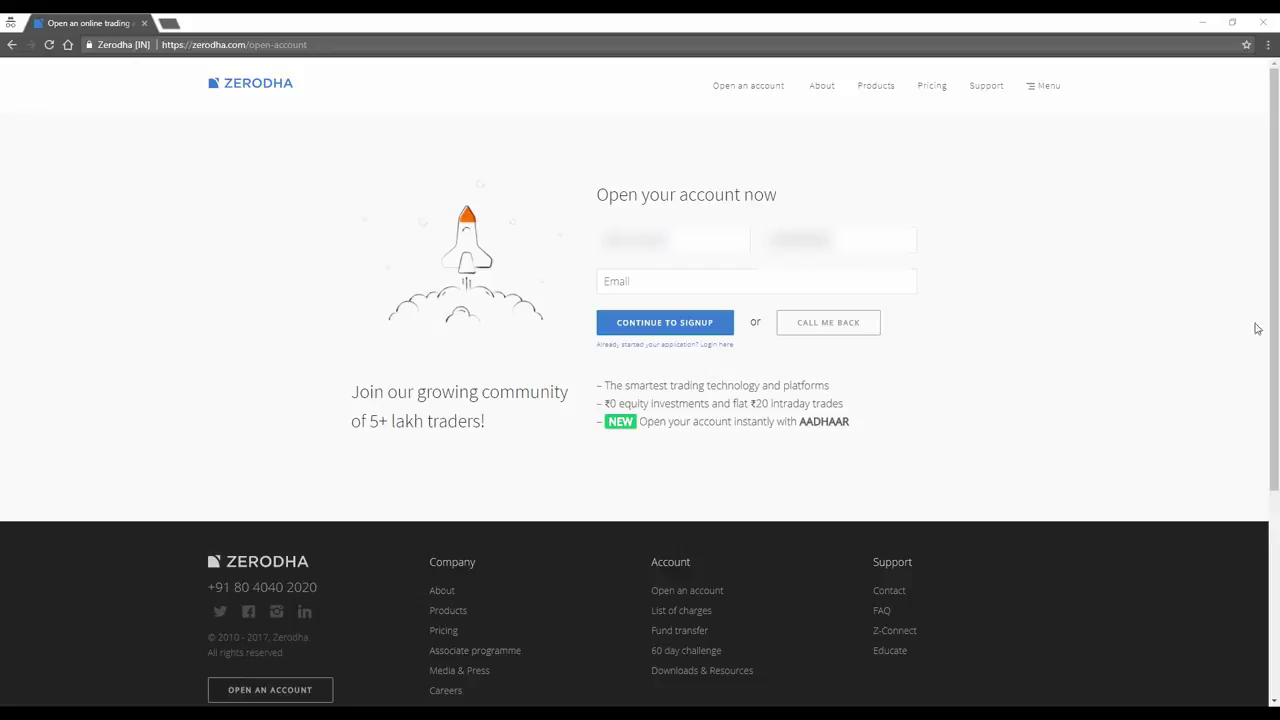
{"action": "left_click", "coordinate": [680, 281]}
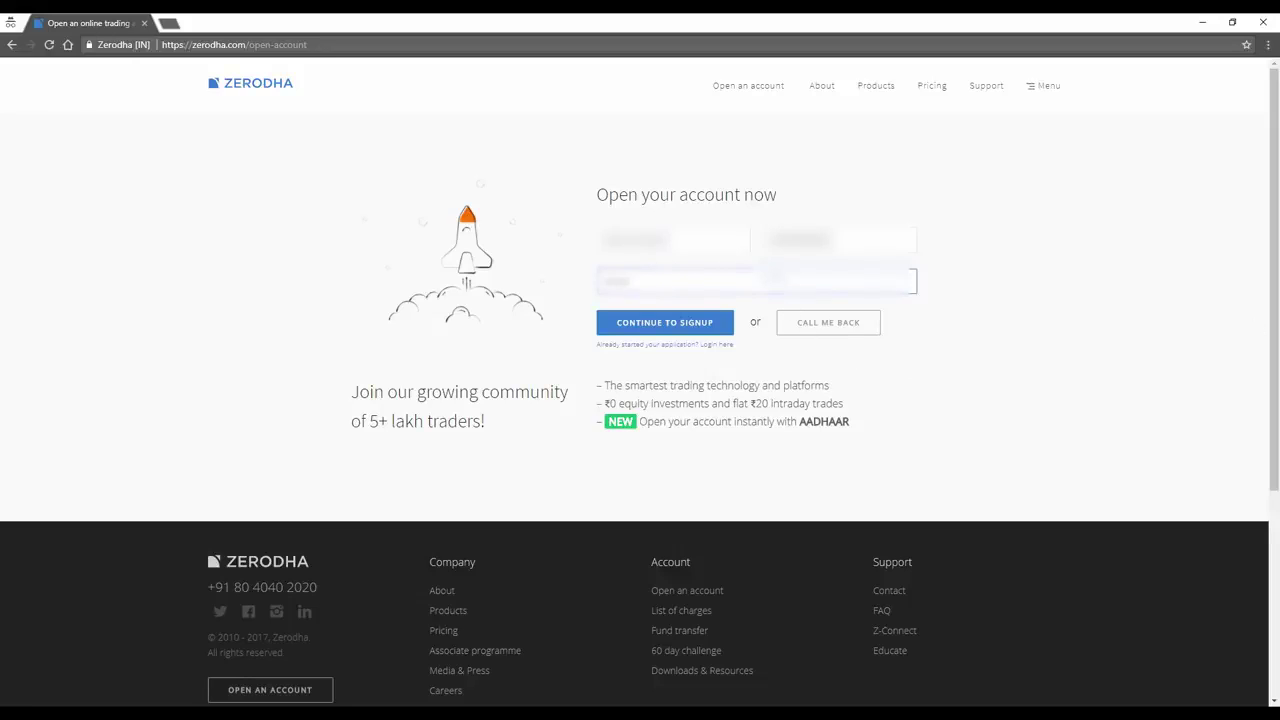
{"action": "type", "text": "abc"}
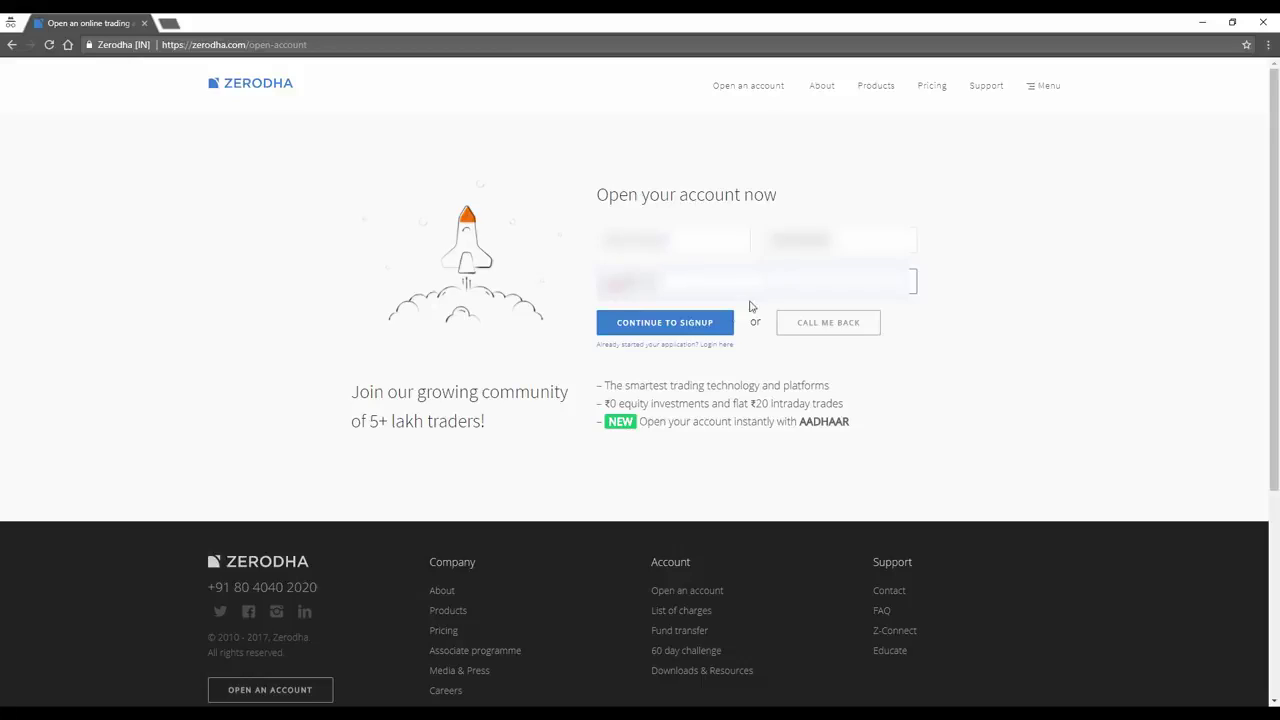
{"action": "left_click", "coordinate": [676, 330]}
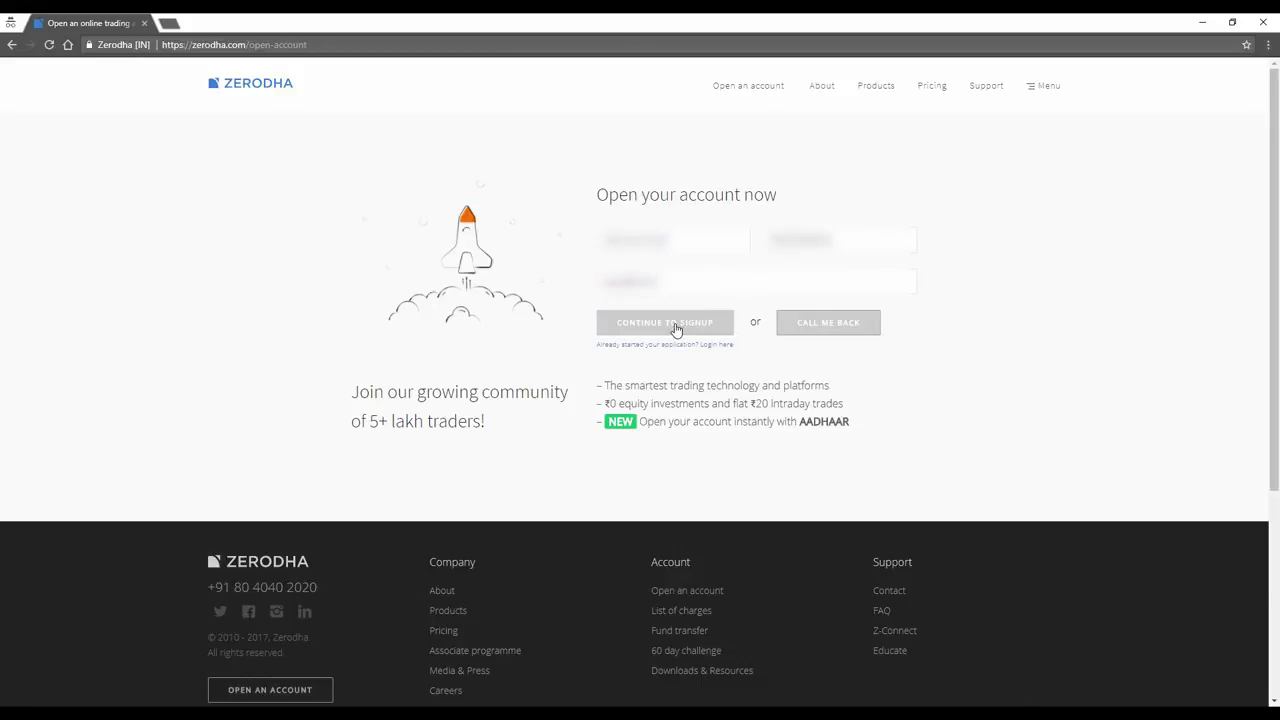
Set and save a new account password.
{"action": "left_click", "coordinate": [666, 305]}
{"action": "type", "text": "••••"}
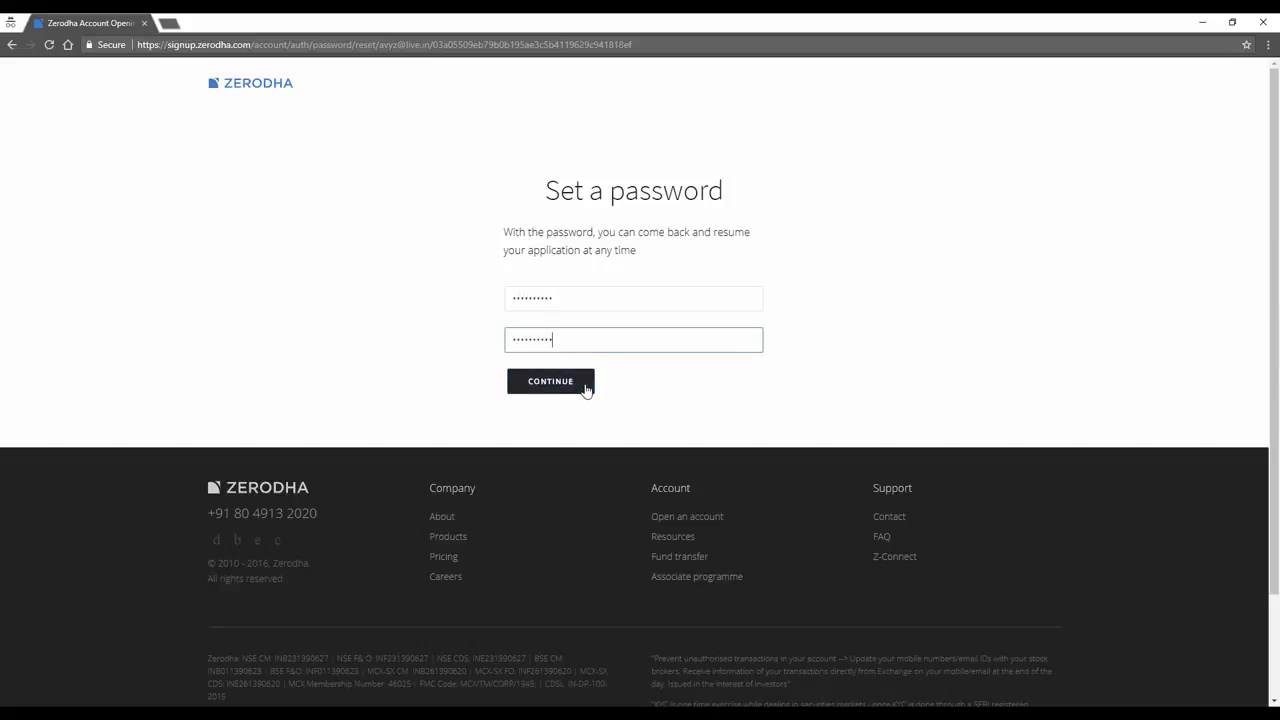
{"action": "left_click", "coordinate": [551, 381]}
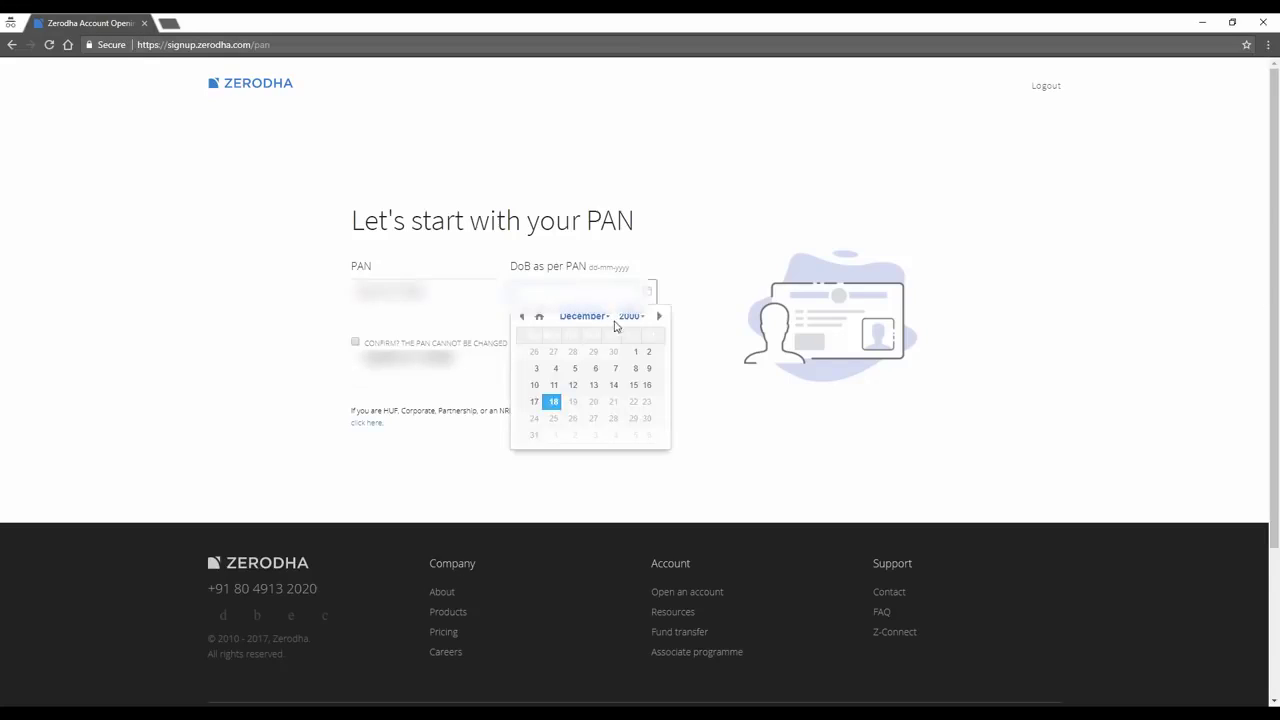
Enter the date of birth as per PAN, confirm the PAN is final, and submit.
{"action": "left_click", "coordinate": [356, 344]}
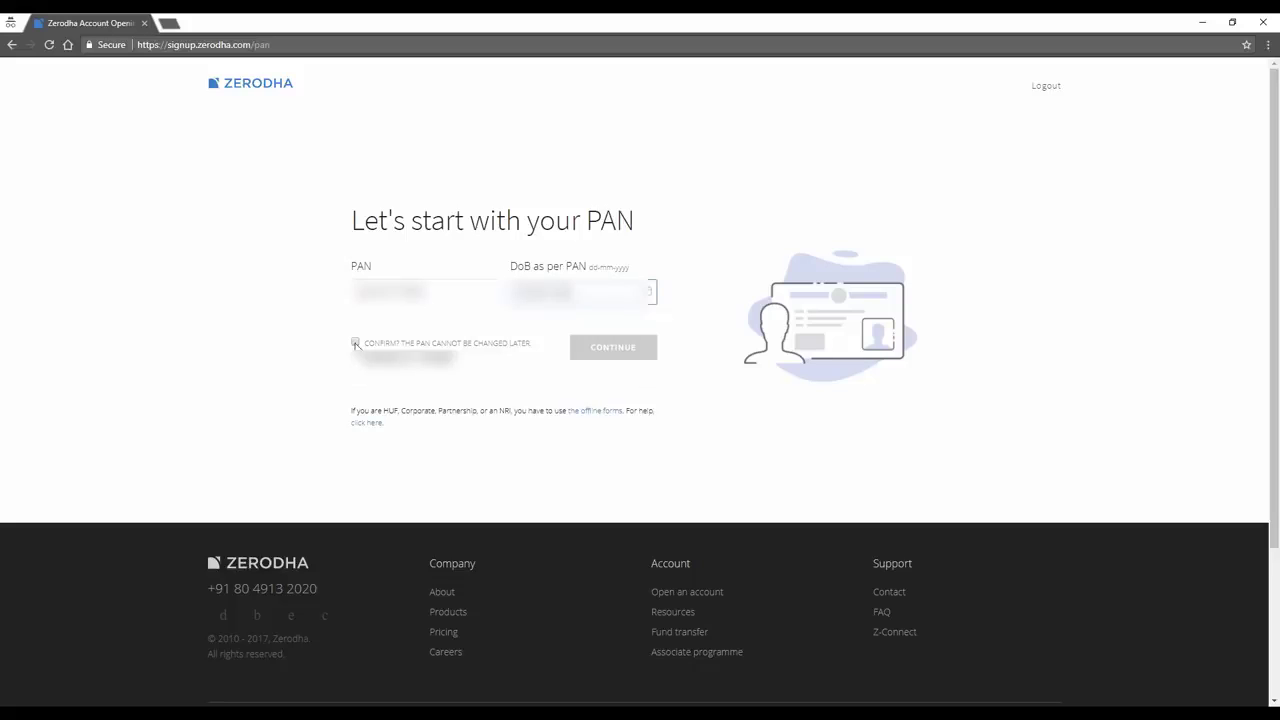
{"action": "left_click", "coordinate": [356, 344]}
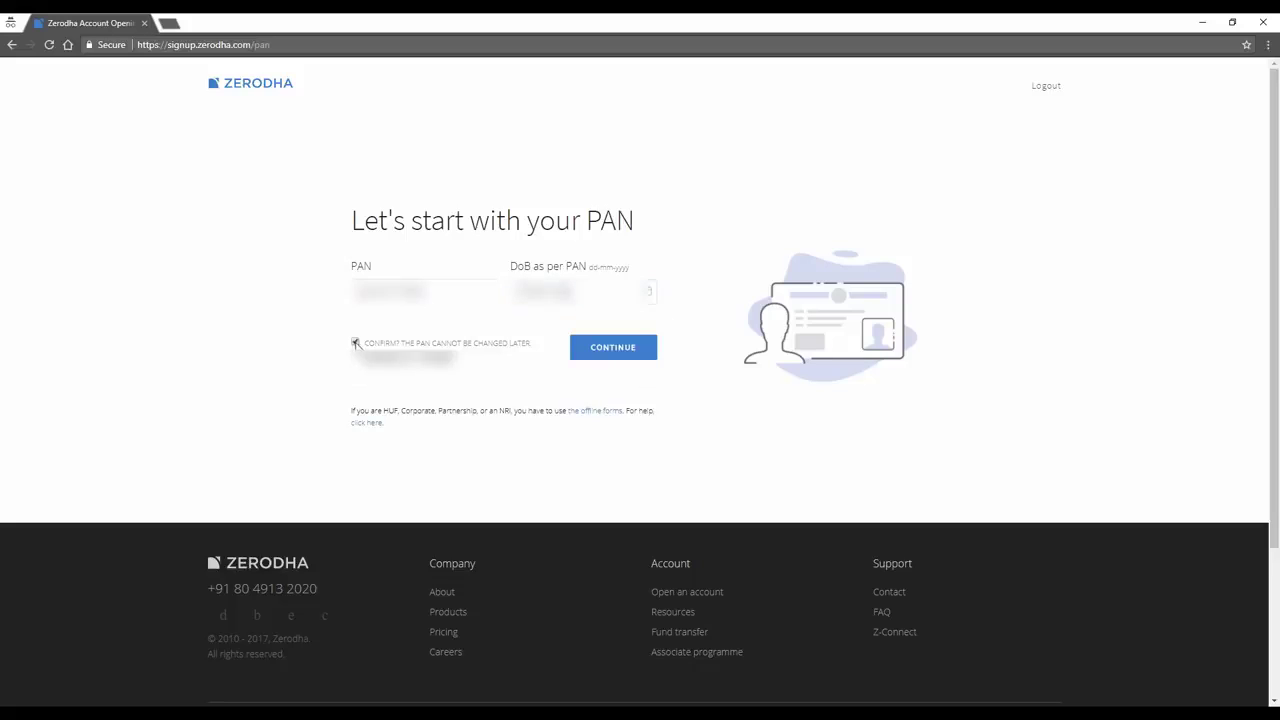
{"action": "left_click", "coordinate": [610, 350]}
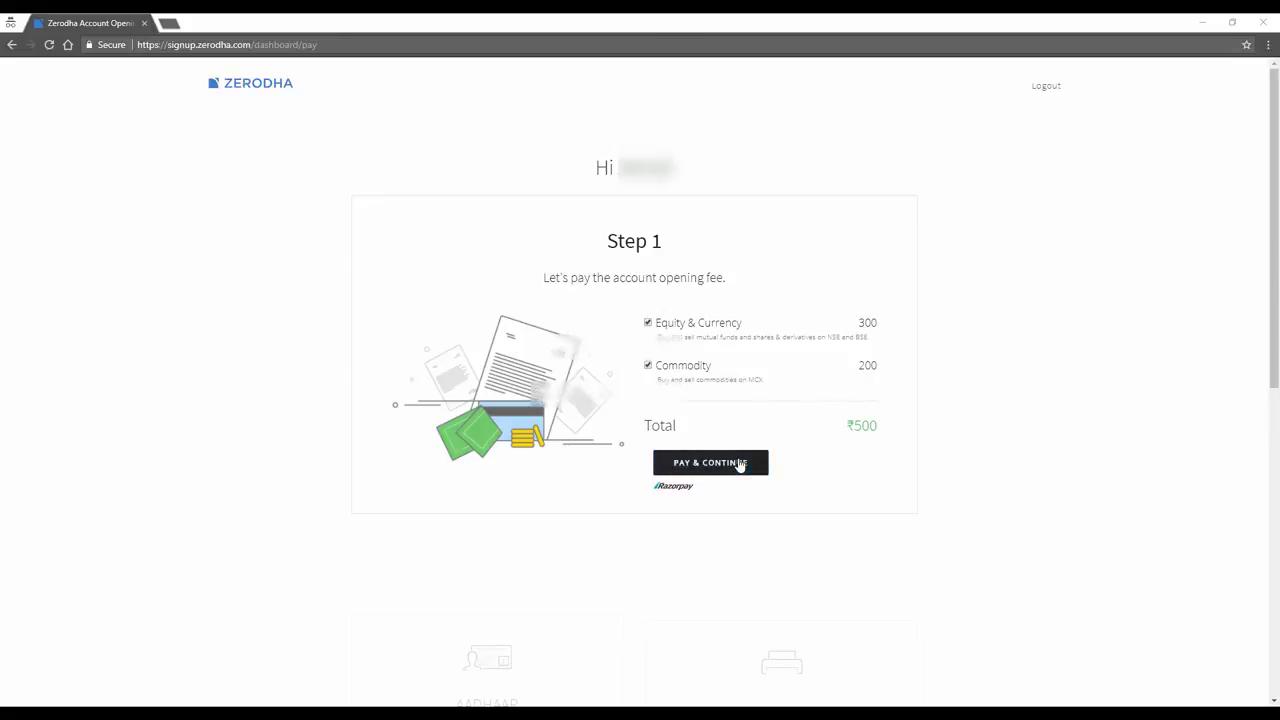
Pay the ₹500 account opening fee via Netbanking.
{"action": "left_click", "coordinate": [739, 464]}
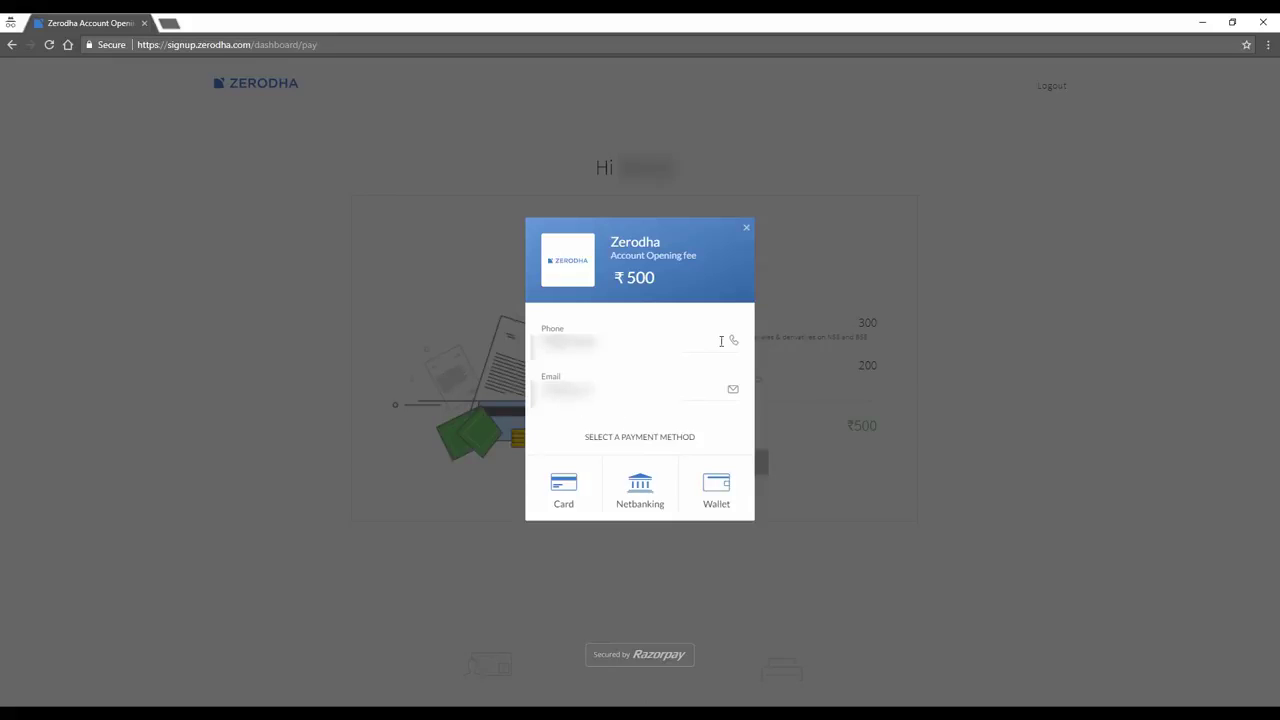
{"action": "left_click", "coordinate": [638, 489]}
{"action": "left_click", "coordinate": [648, 533]}
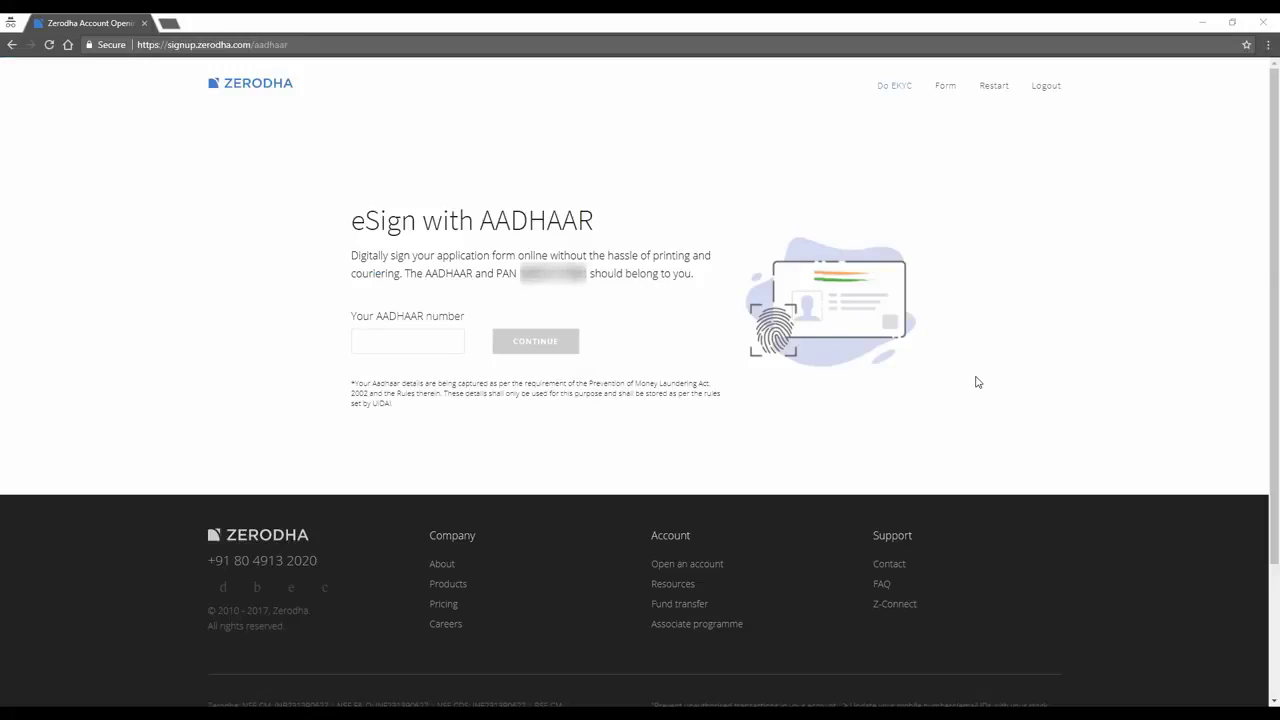
Paste the AADHAAR number, confirm it cannot be changed, and submit it to start eSign.
{"action": "left_click", "coordinate": [362, 338]}
{"action": "left_click", "coordinate": [381, 339]}
{"action": "key", "text": "ctrl+v"}
{"action": "left_click", "coordinate": [438, 389]}
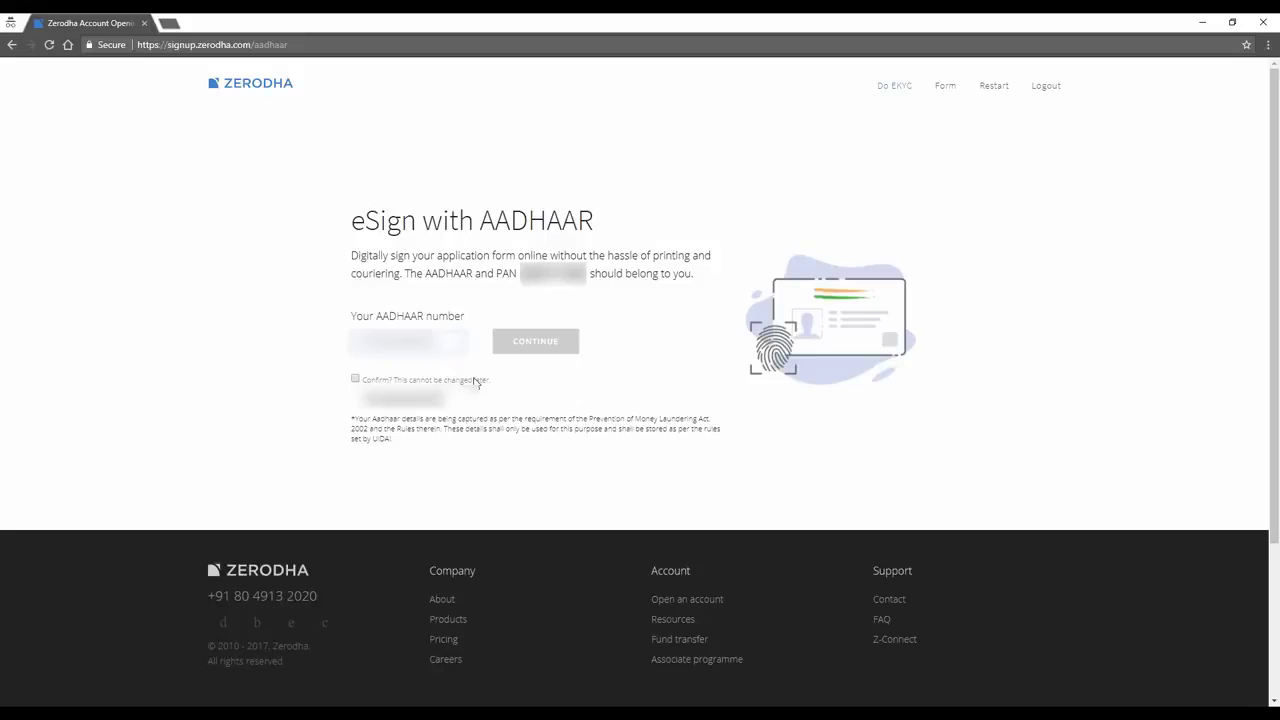
{"action": "left_click", "coordinate": [535, 342]}
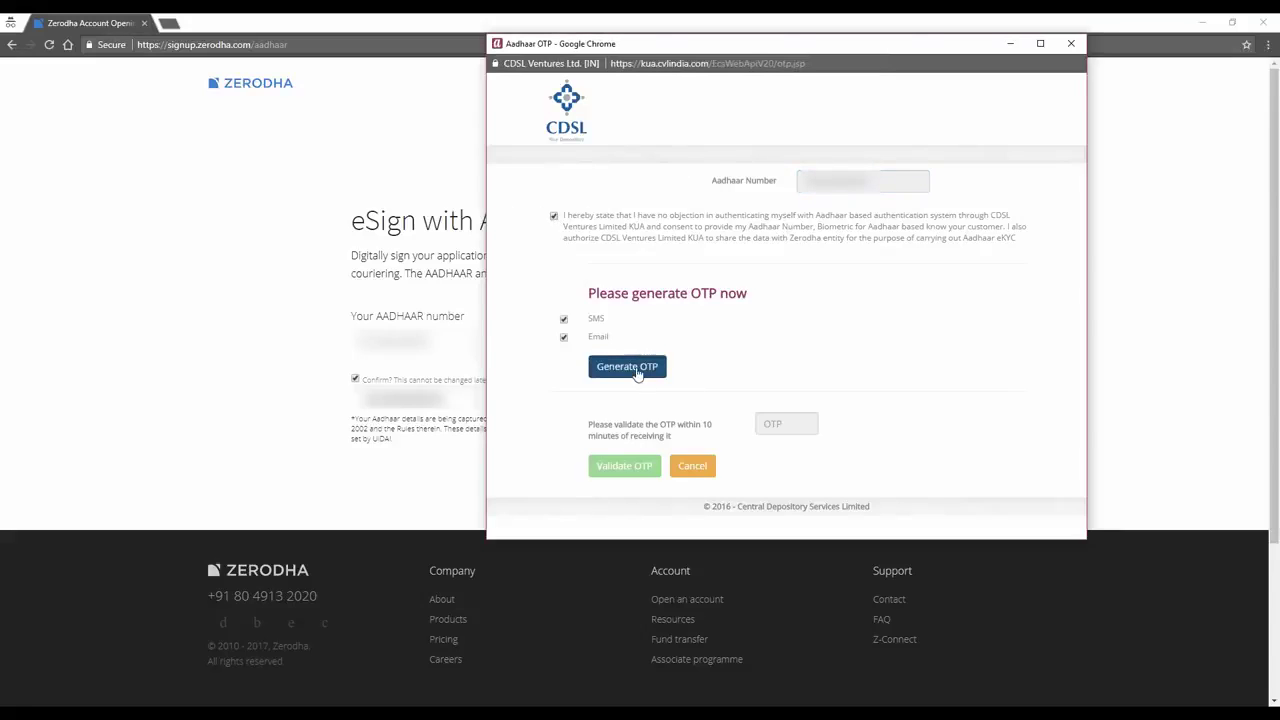
Generate the AADHAAR OTP by SMS and e-mail, paste it, and validate it.
{"action": "left_click", "coordinate": [636, 370]}
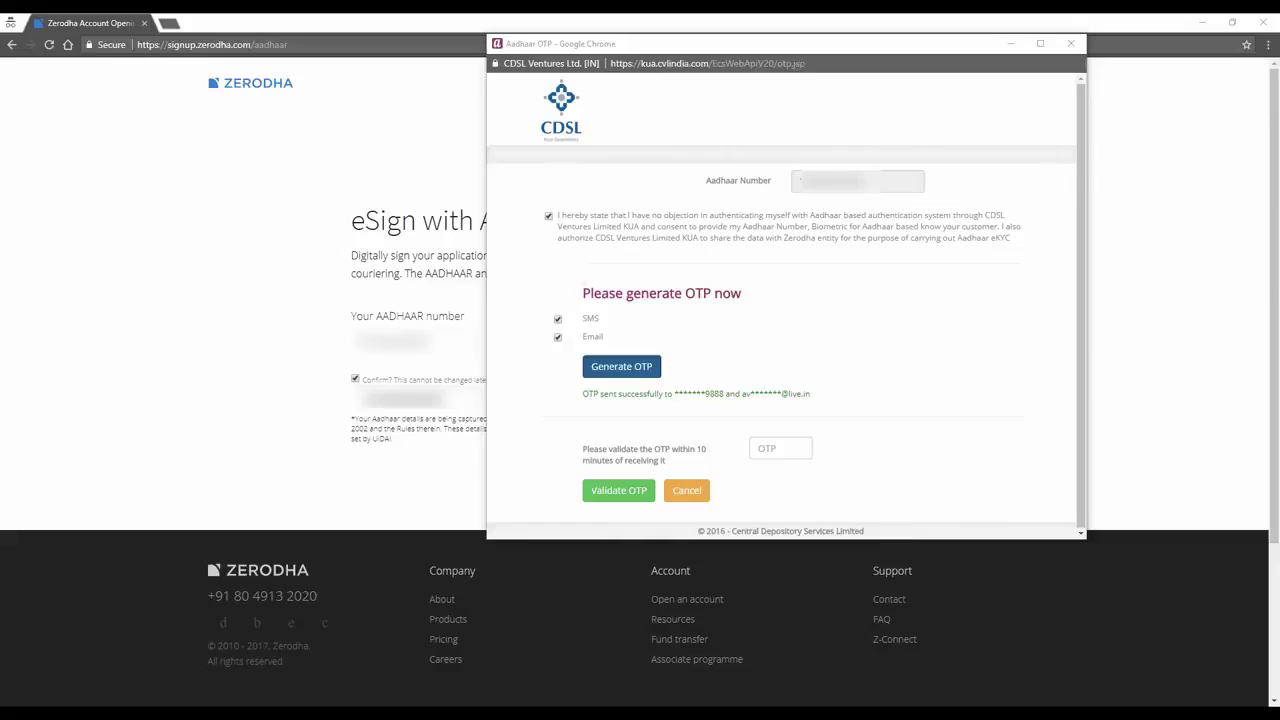
{"action": "key", "text": "ctrl+v"}
{"action": "left_click", "coordinate": [613, 494]}
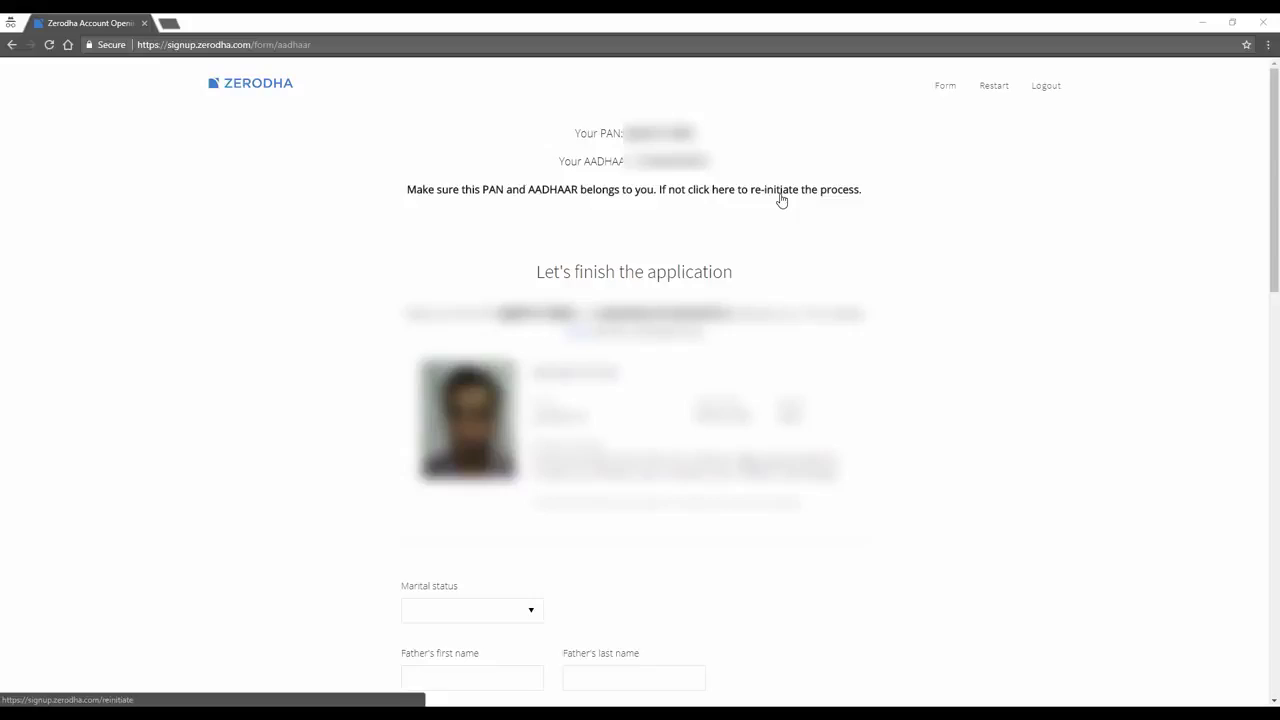
Scroll down the application form to the bank and background details.
{"action": "scroll", "coordinate": [470, 263], "scroll_direction": "down", "scroll_amount": 10}
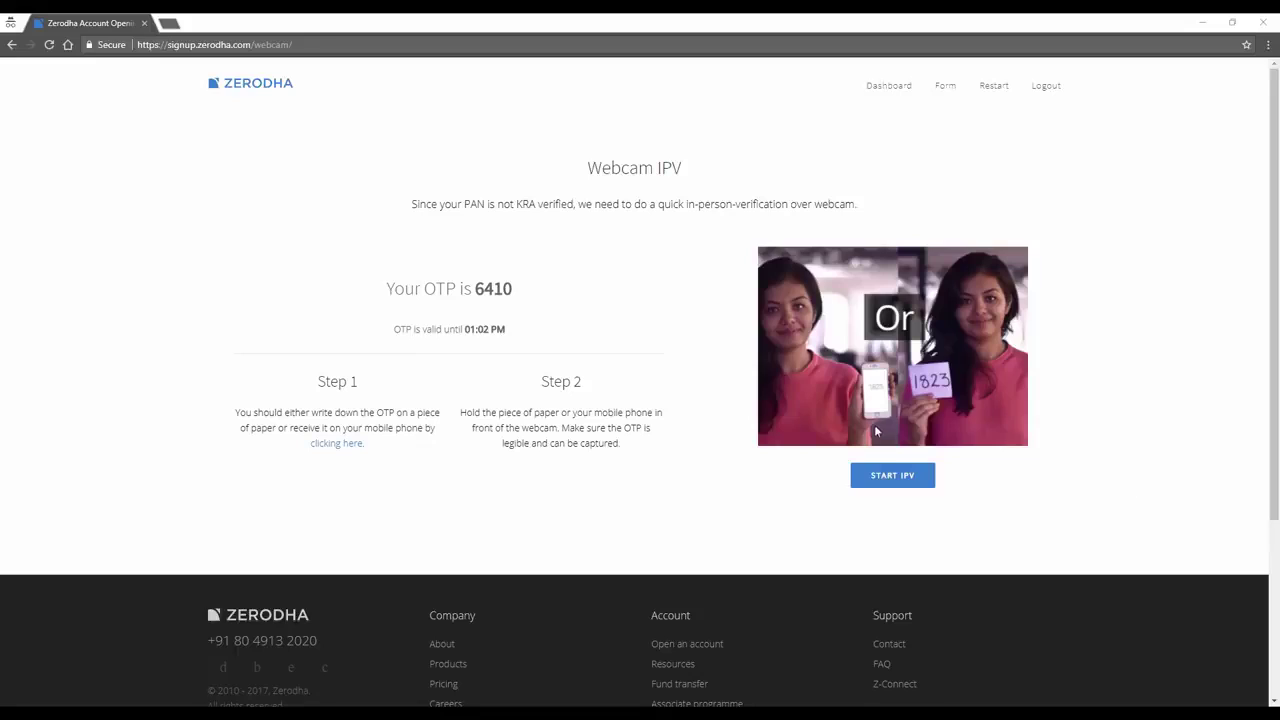
Allow camera access, record the webcam verification video showing the OTP, and save the IPV.
{"action": "left_click", "coordinate": [883, 478]}
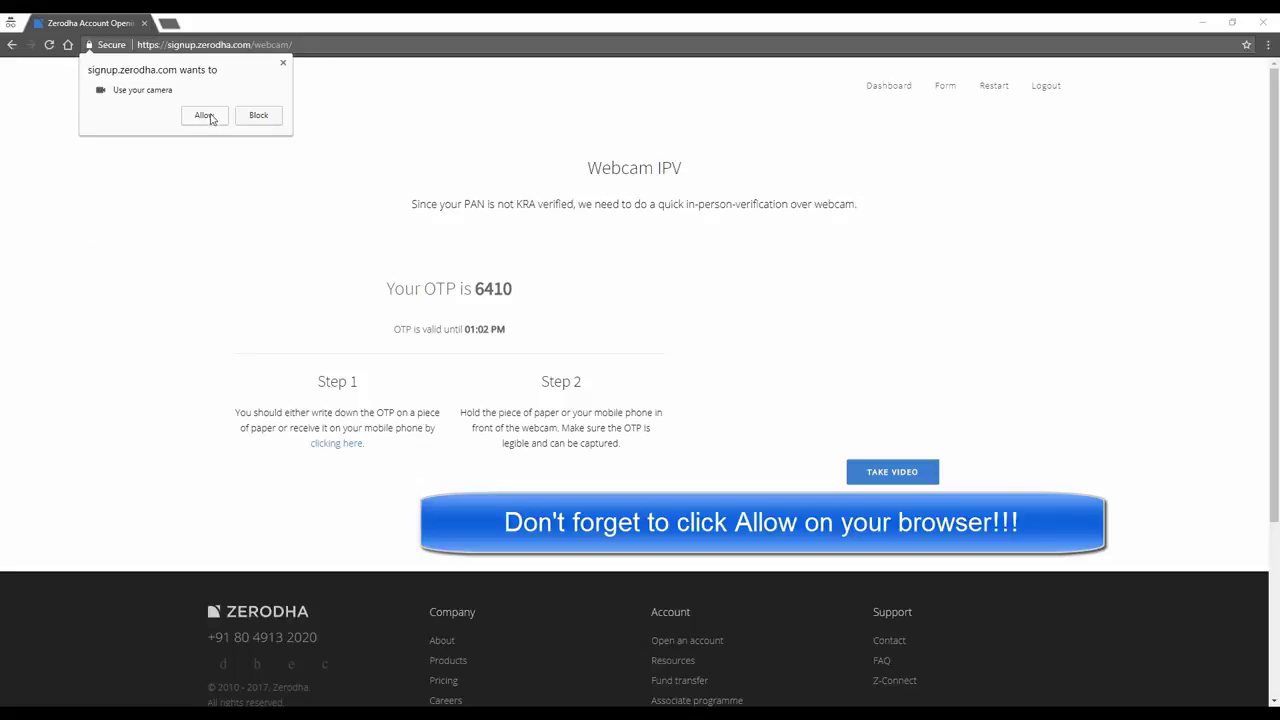
{"action": "left_click", "coordinate": [204, 115]}
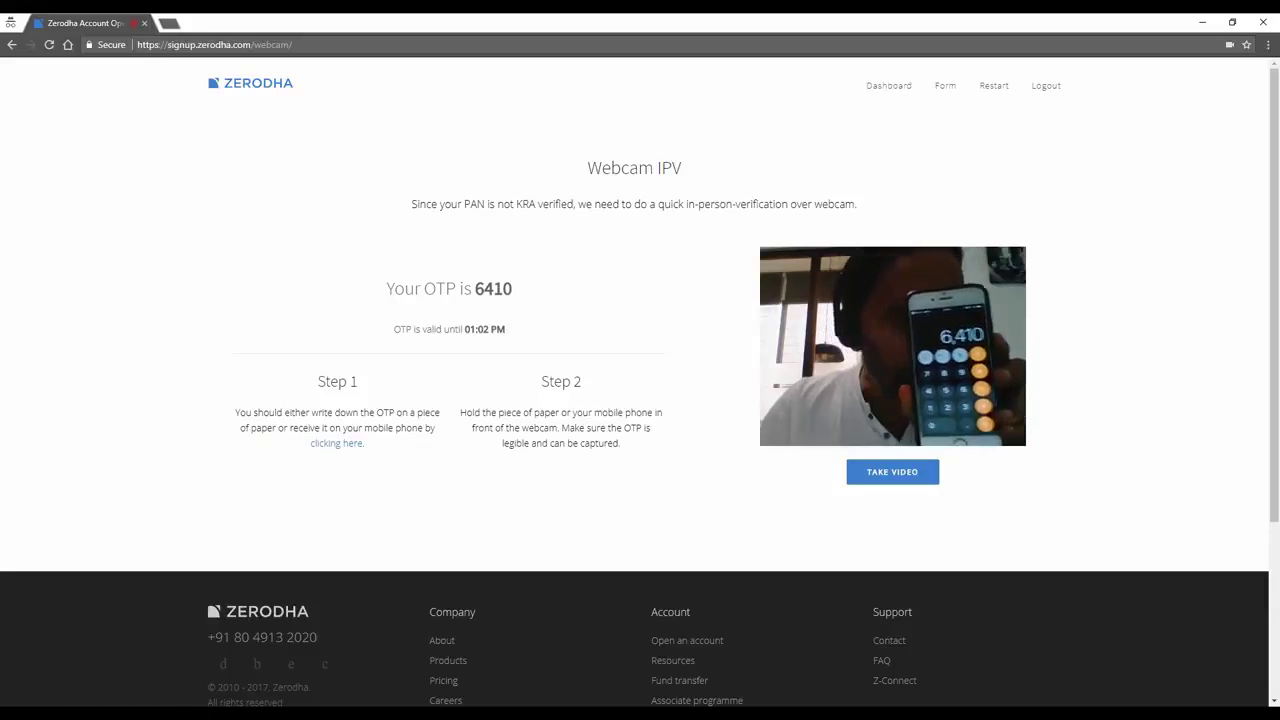
{"action": "left_click", "coordinate": [889, 478]}
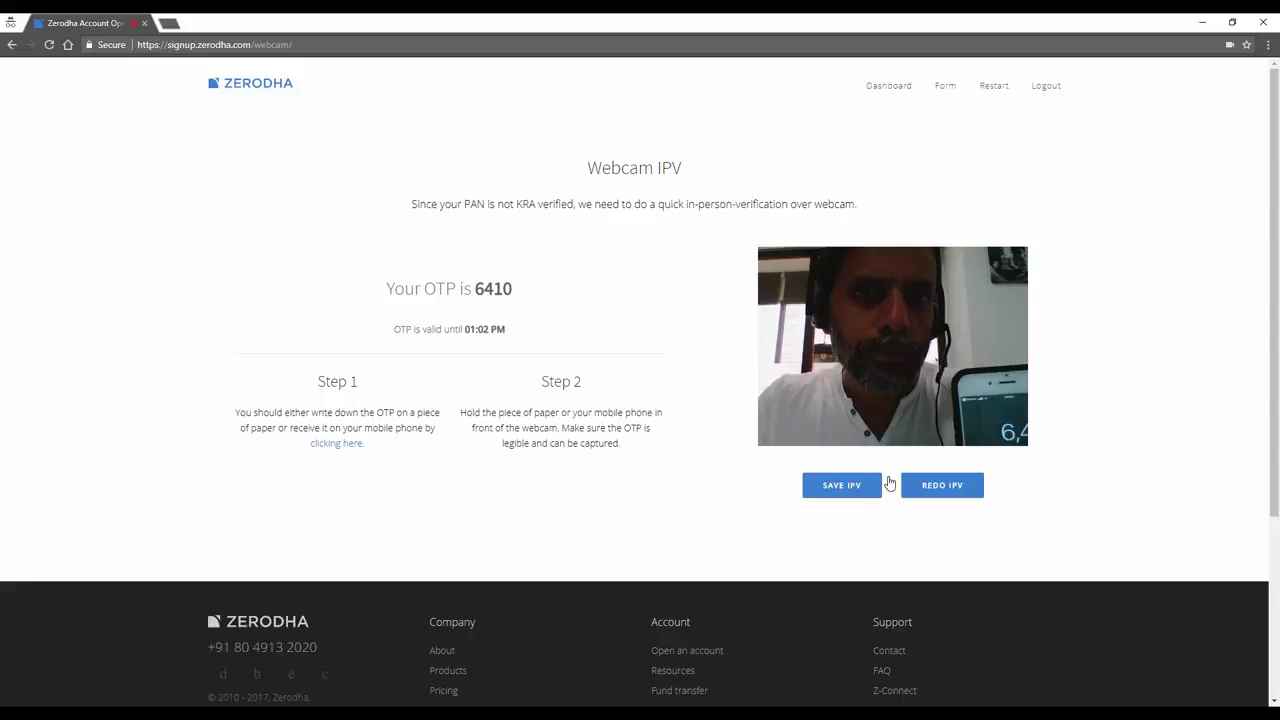
{"action": "left_click", "coordinate": [887, 484]}
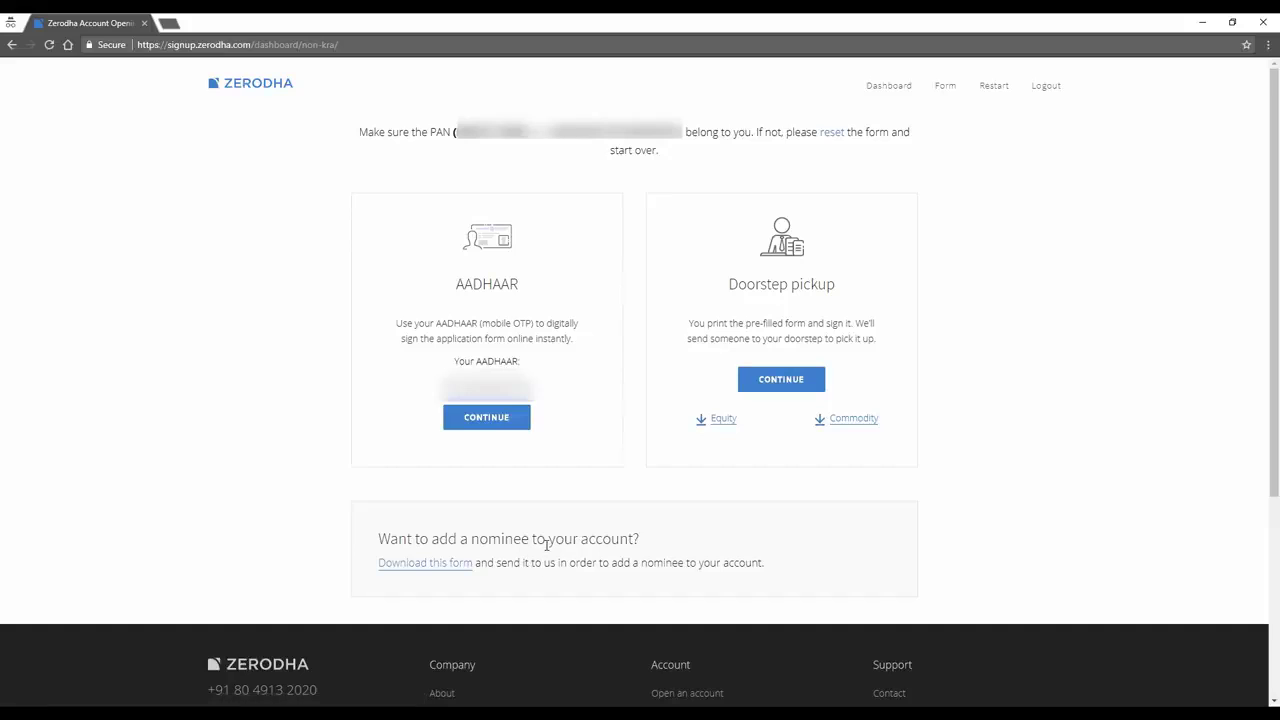
Choose AADHAAR signing and scroll down to the Time to eSign section.
{"action": "left_click", "coordinate": [479, 424]}
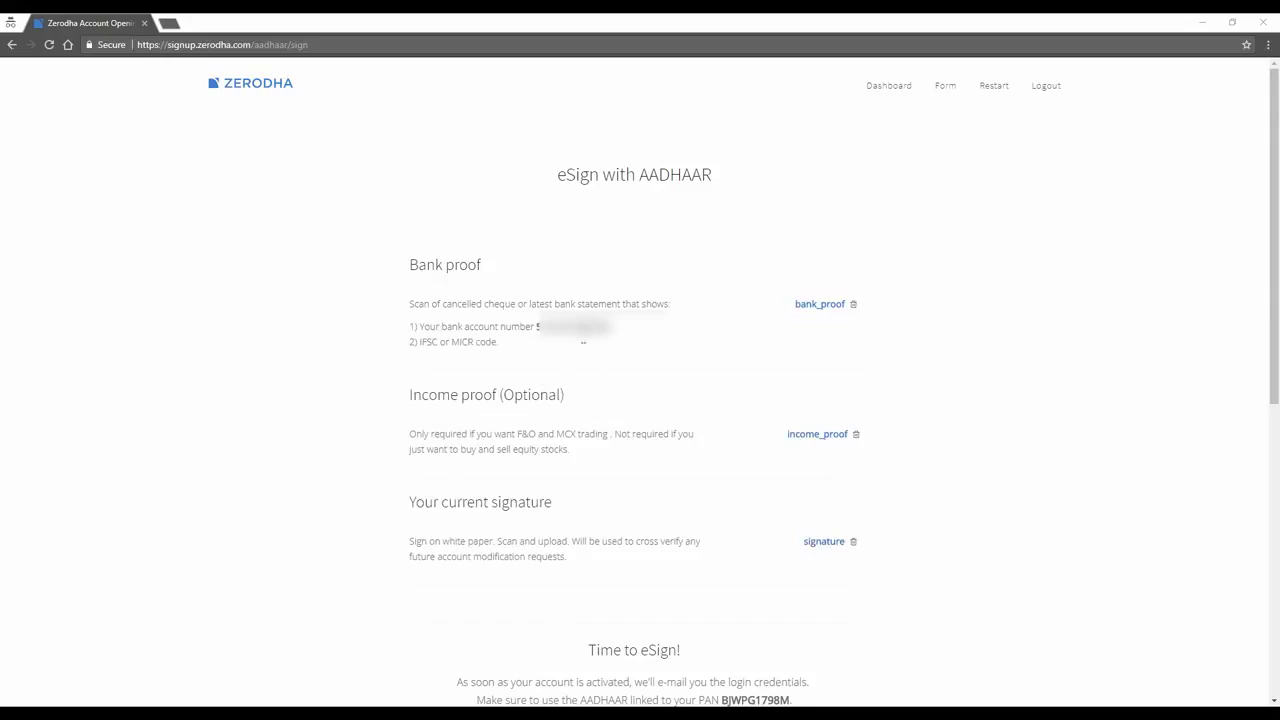
{"action": "scroll", "coordinate": [577, 455], "scroll_direction": "down", "scroll_amount": 3}
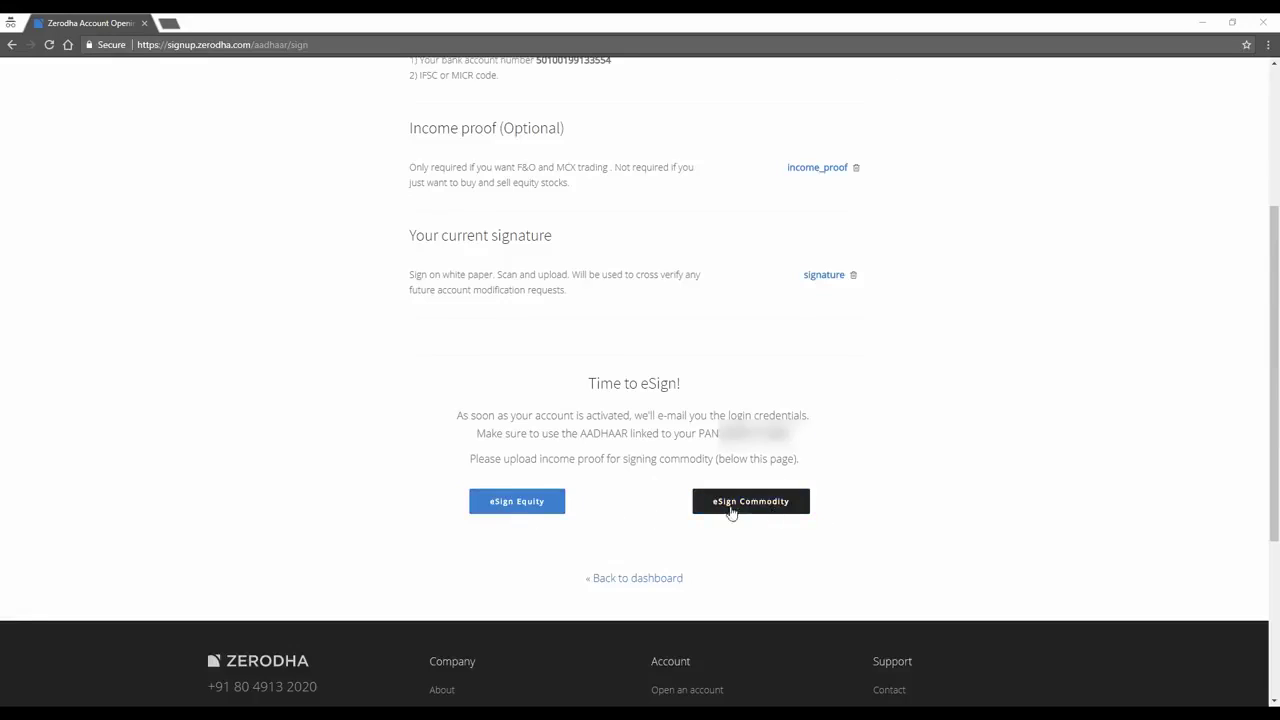
Start equity eSigning, verify via the e-mail code in Digio, and accept the eKYC consent.
{"action": "left_click", "coordinate": [530, 505]}
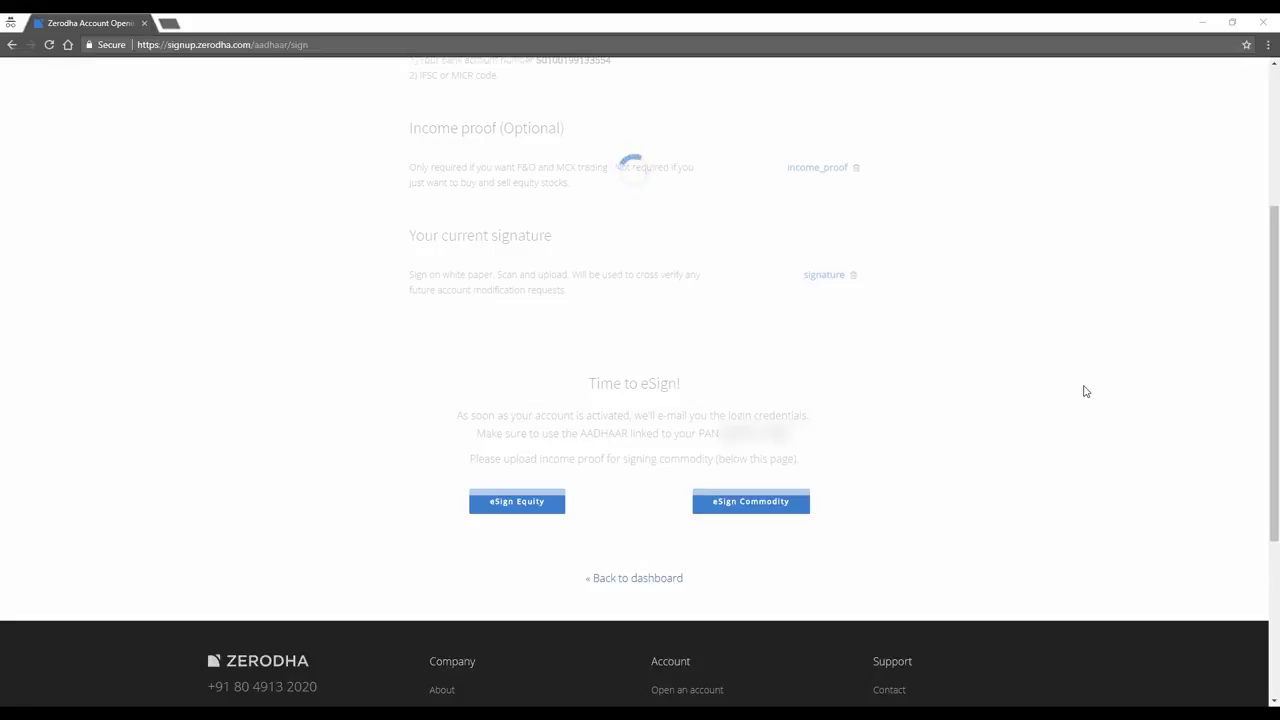
{"action": "left_click", "coordinate": [48, 44]}
{"action": "left_click", "coordinate": [530, 515]}
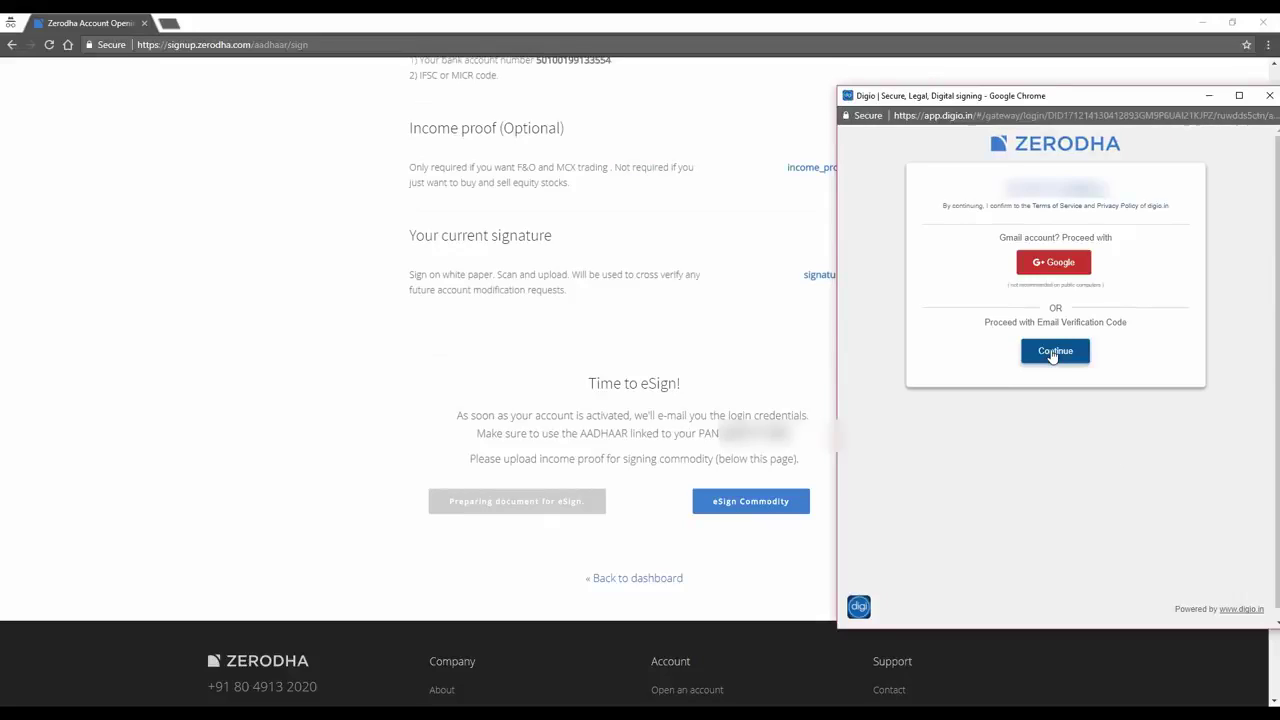
{"action": "left_click", "coordinate": [1052, 354]}
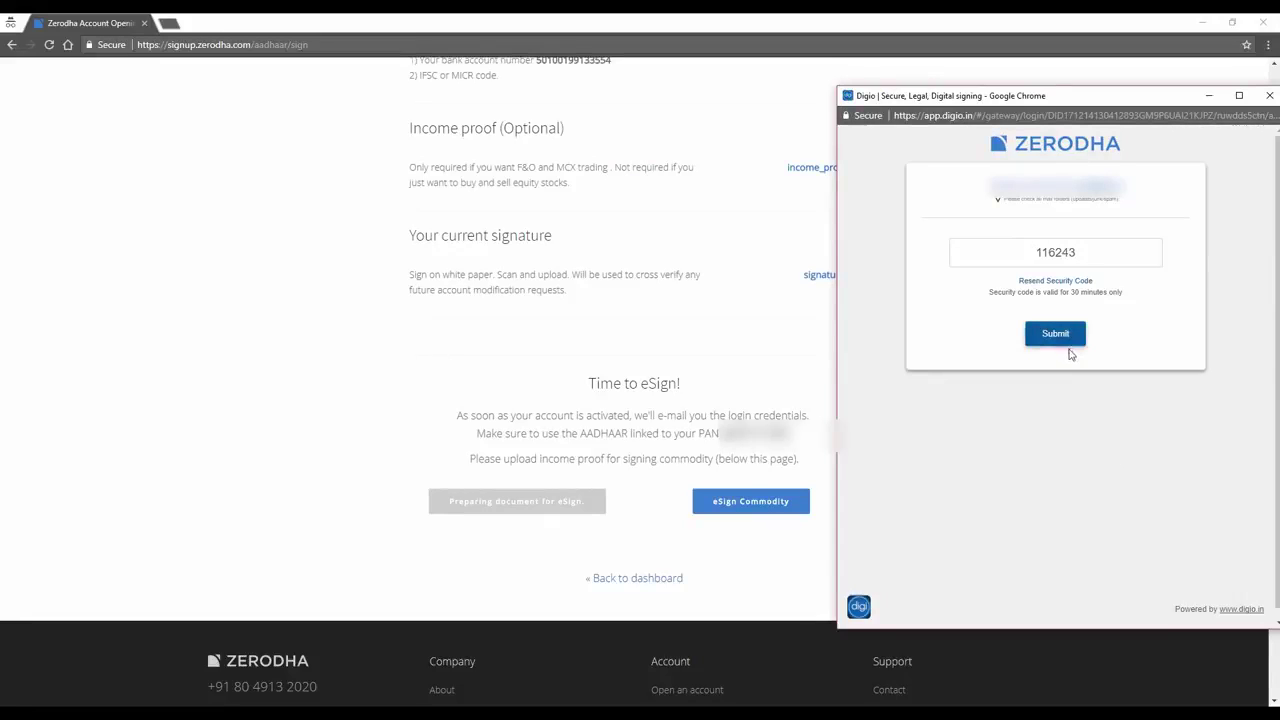
{"action": "left_click", "coordinate": [1058, 340]}
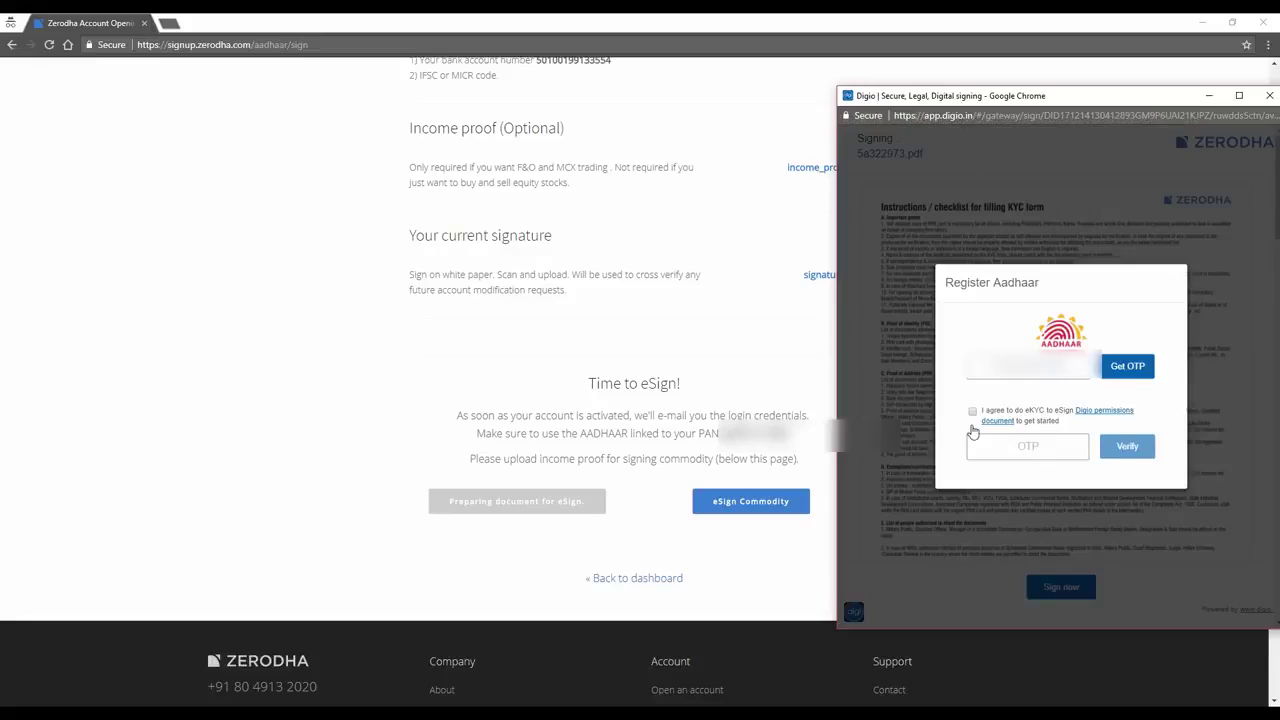
{"action": "left_click", "coordinate": [972, 412]}
{"action": "left_click", "coordinate": [1129, 368]}
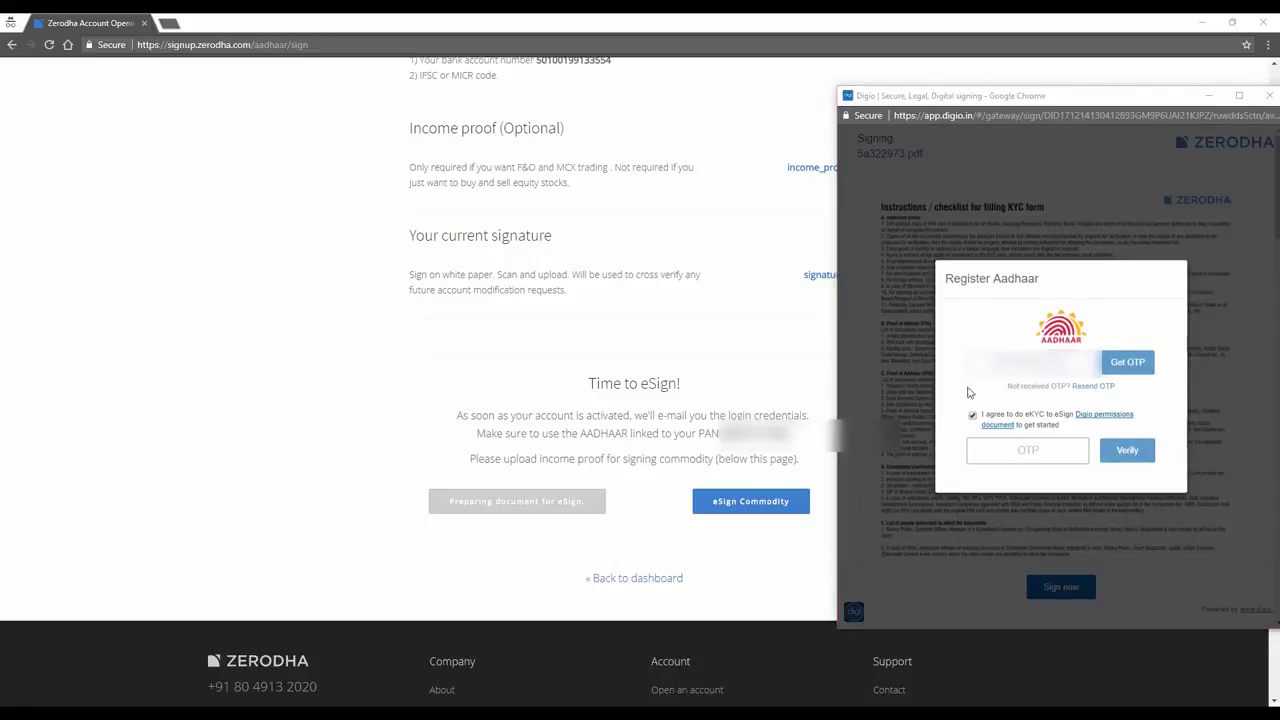
{"action": "left_click", "coordinate": [1028, 450]}
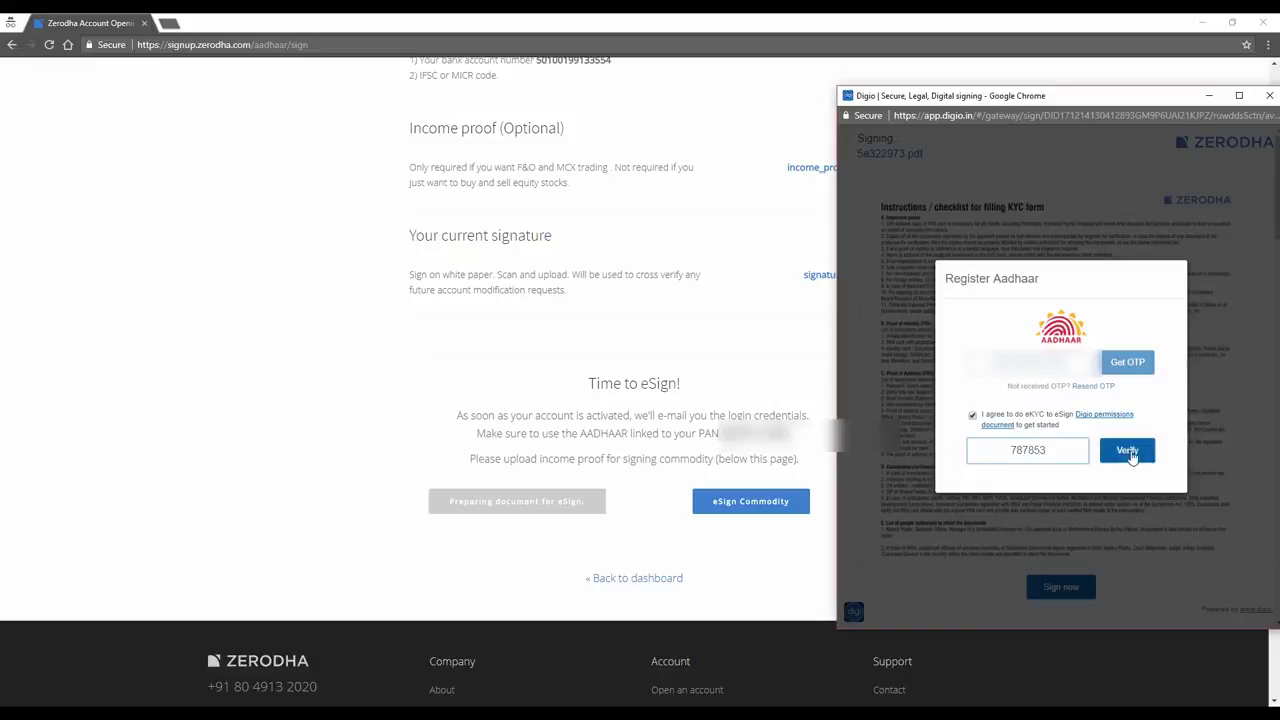
{"action": "left_click", "coordinate": [1129, 454]}
{"action": "scroll", "coordinate": [1058, 380], "scroll_direction": "down", "scroll_amount": 2}
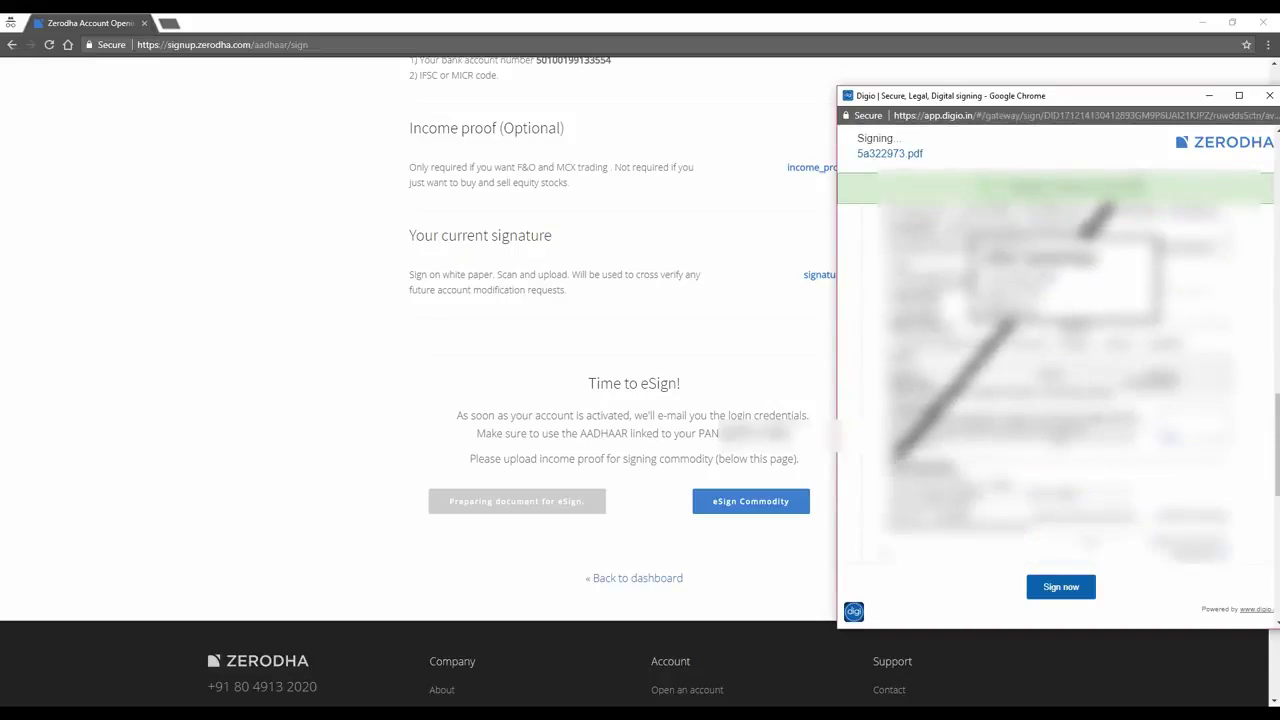
{"action": "scroll", "coordinate": [1058, 370], "scroll_direction": "up", "scroll_amount": 1}
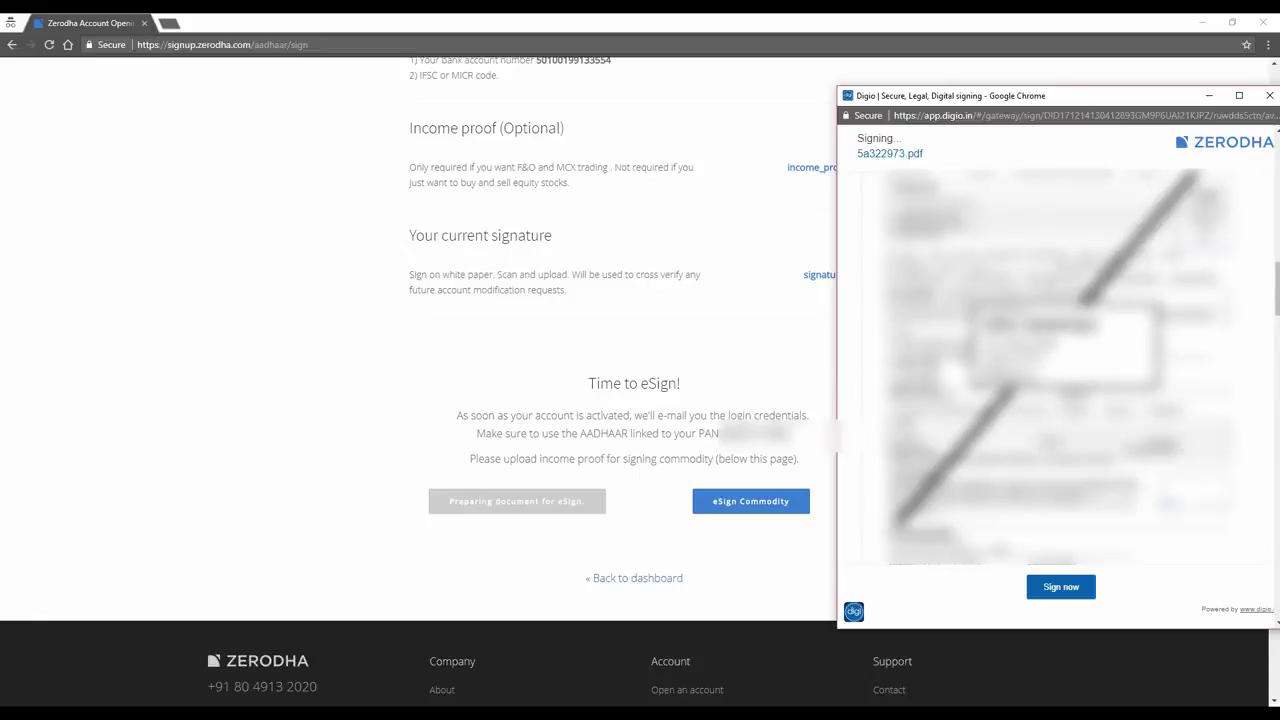
{"action": "scroll", "coordinate": [1058, 370], "scroll_direction": "down", "scroll_amount": 8}
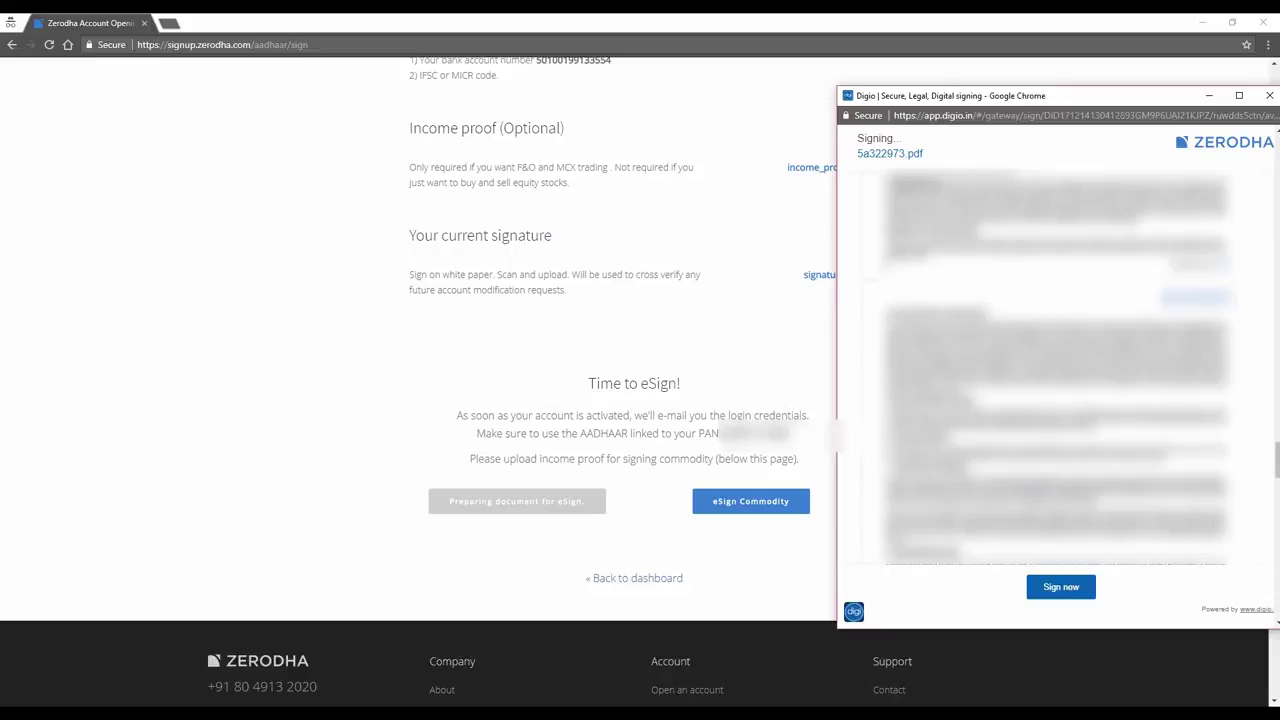
Sign the equity document now by pasting the signing OTP, accepting consent, and submitting.
{"action": "left_click", "coordinate": [1061, 587]}
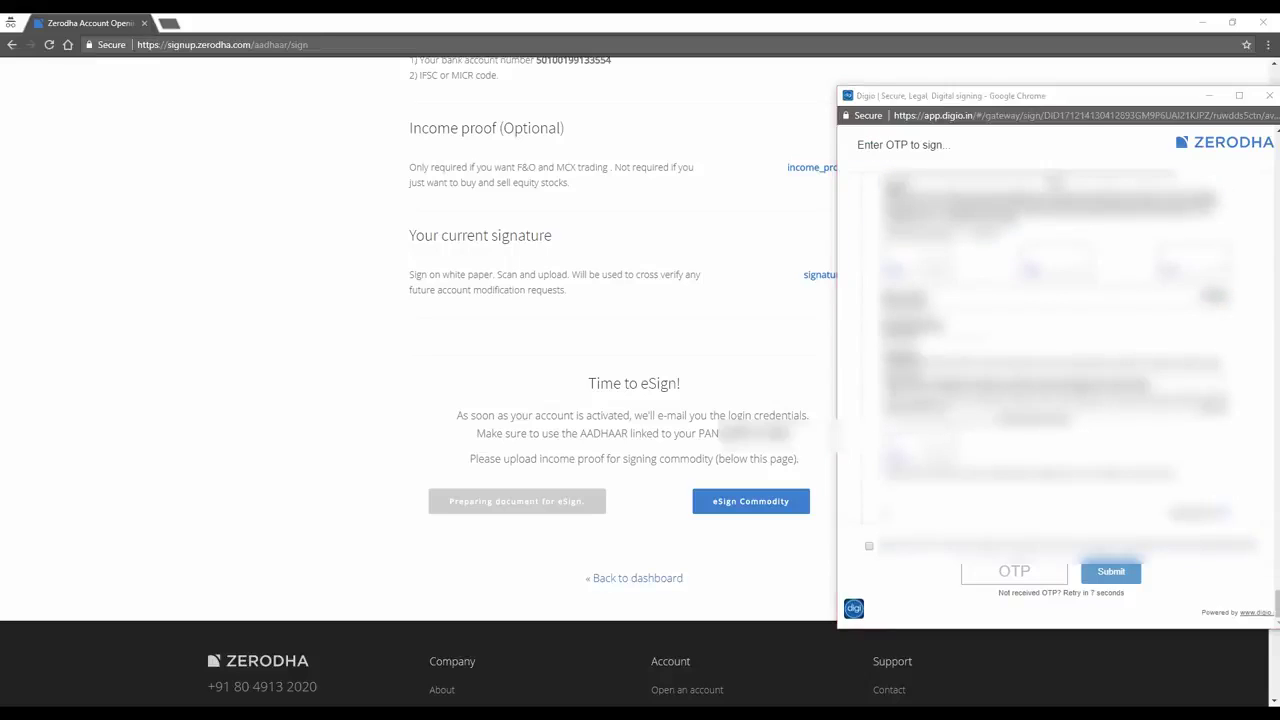
{"action": "left_click", "coordinate": [1048, 569]}
{"action": "key", "text": "ctrl+v"}
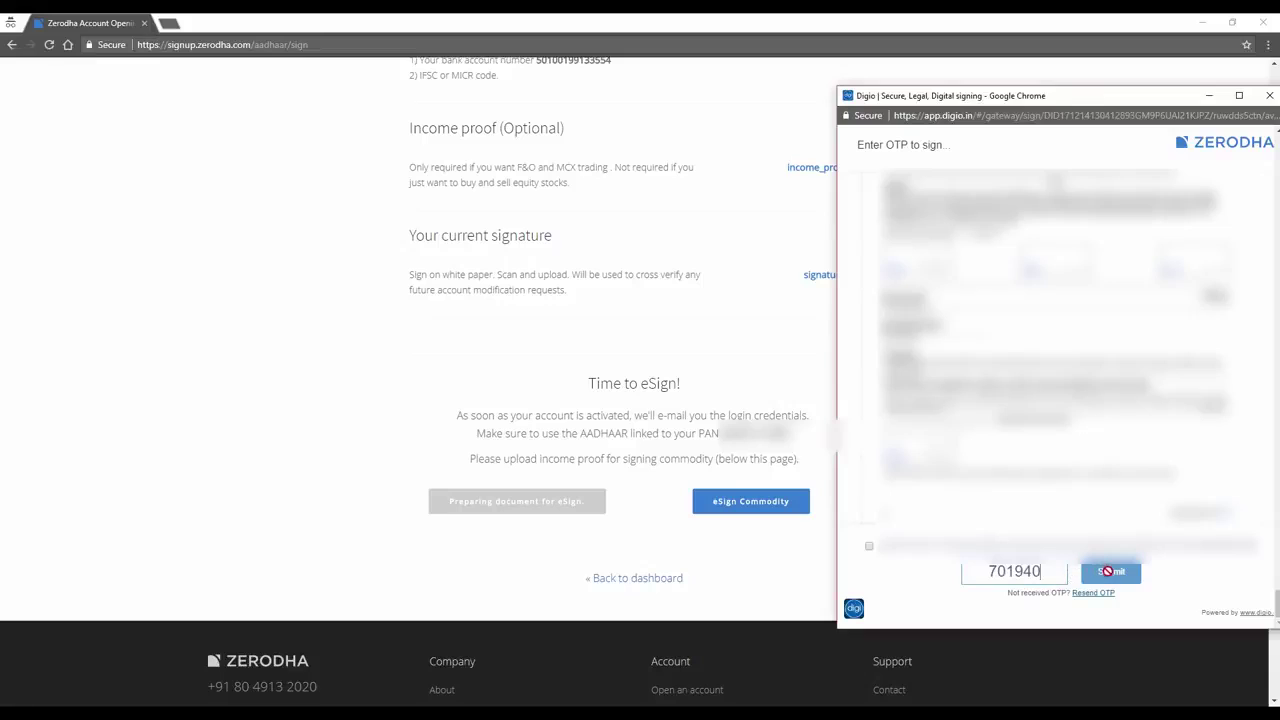
{"action": "left_click", "coordinate": [869, 548]}
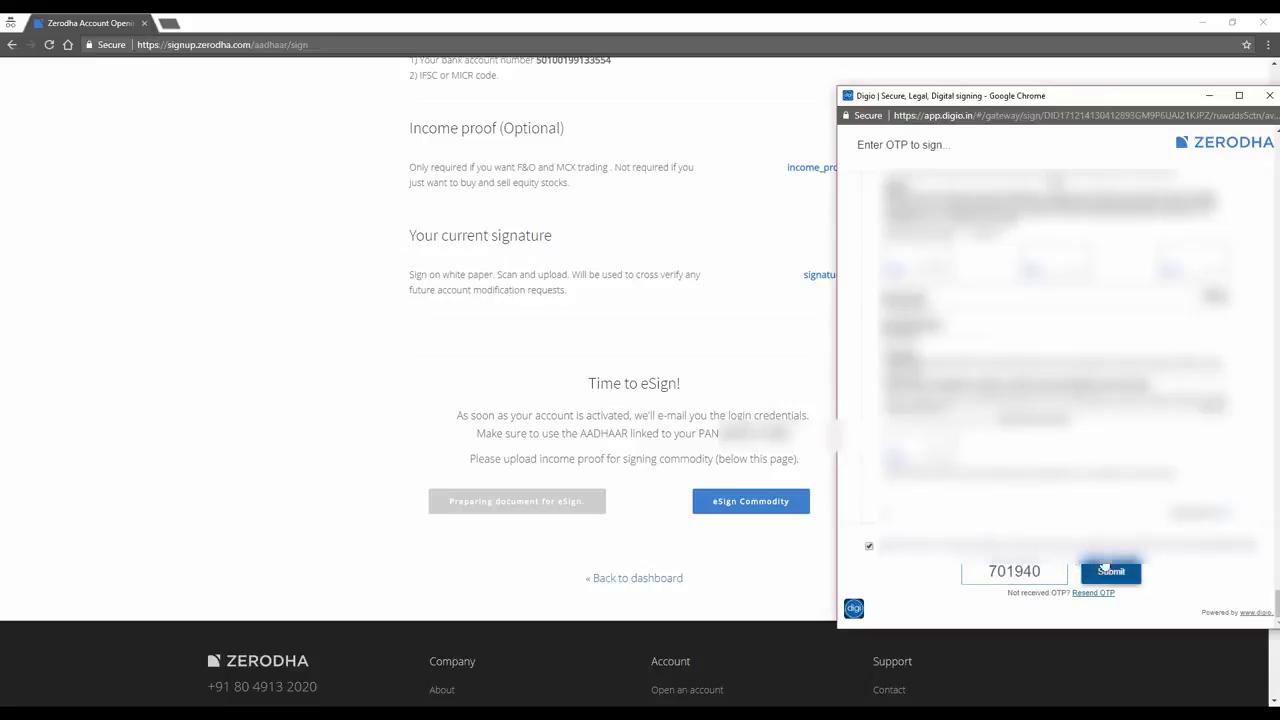
{"action": "left_click", "coordinate": [1121, 575]}
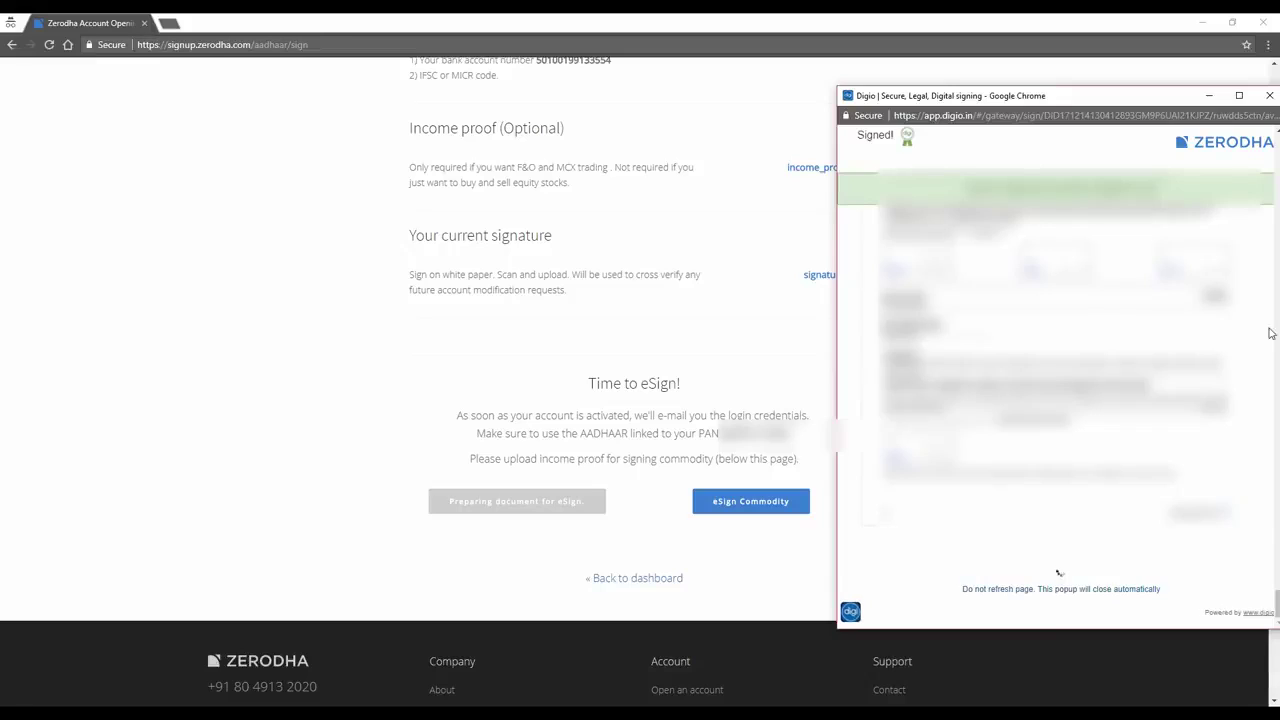
Start eSigning the commodity form and scroll down the signing page.
{"action": "left_click", "coordinate": [770, 290]}
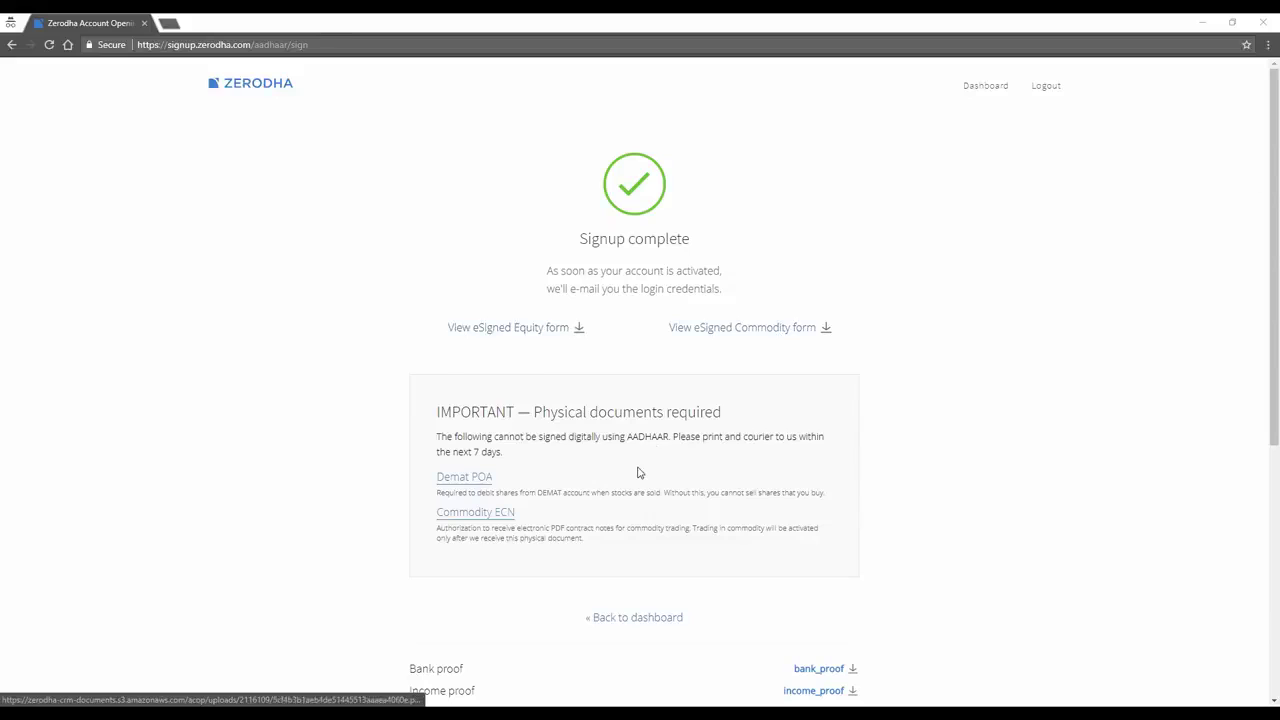
{"action": "scroll", "coordinate": [660, 350], "scroll_direction": "down", "scroll_amount": 3}
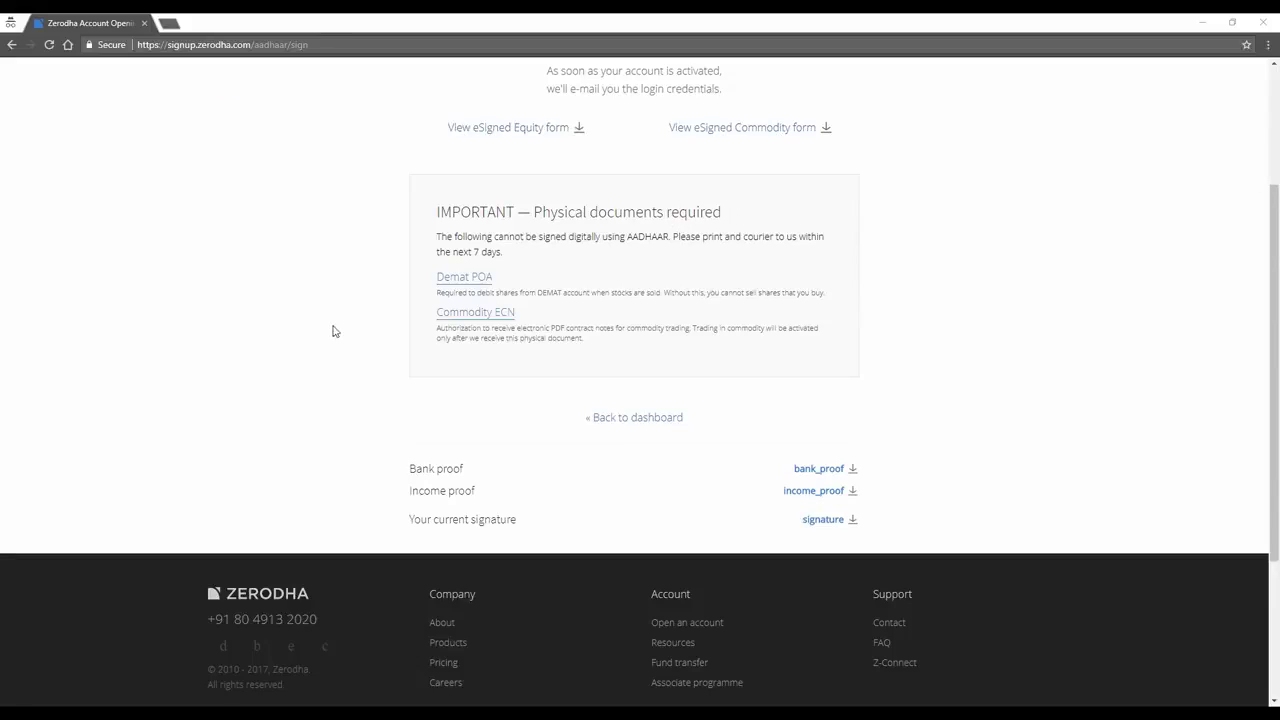